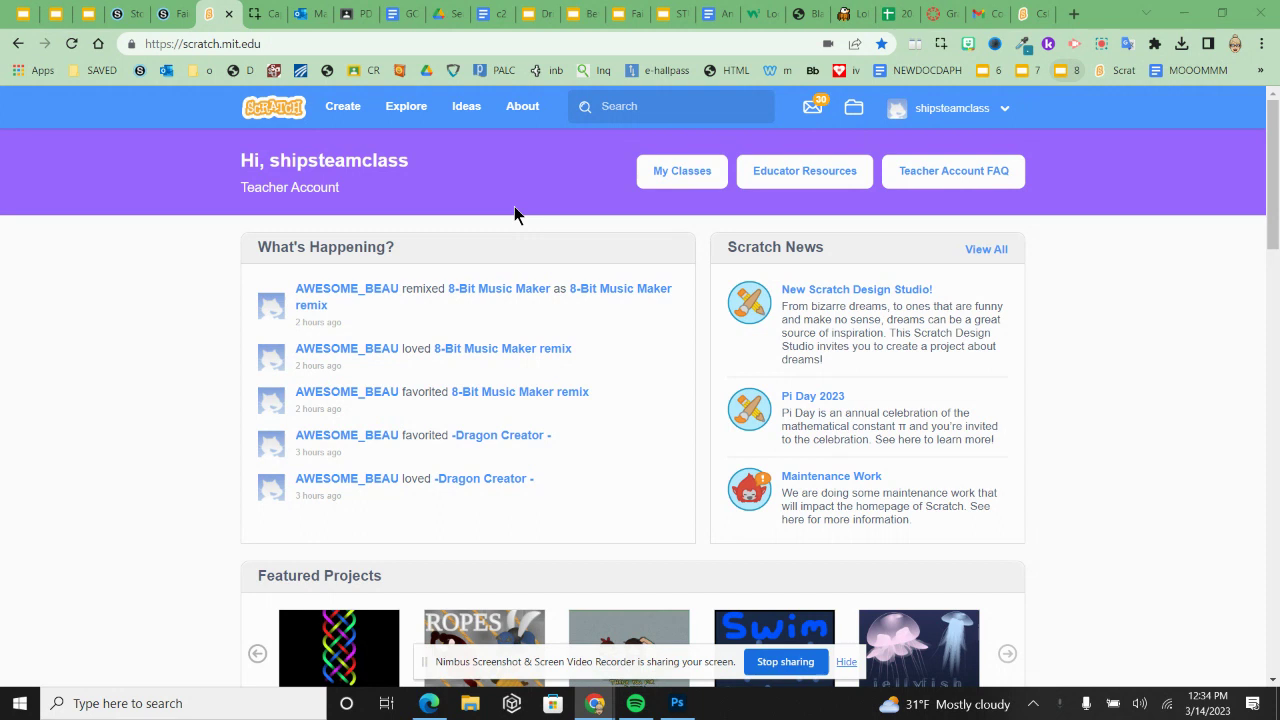
# - Create a new Scratch project titled with the author's surname followed by "-Demo", and delete its default cat sprite
pyautogui.click(335, 106)
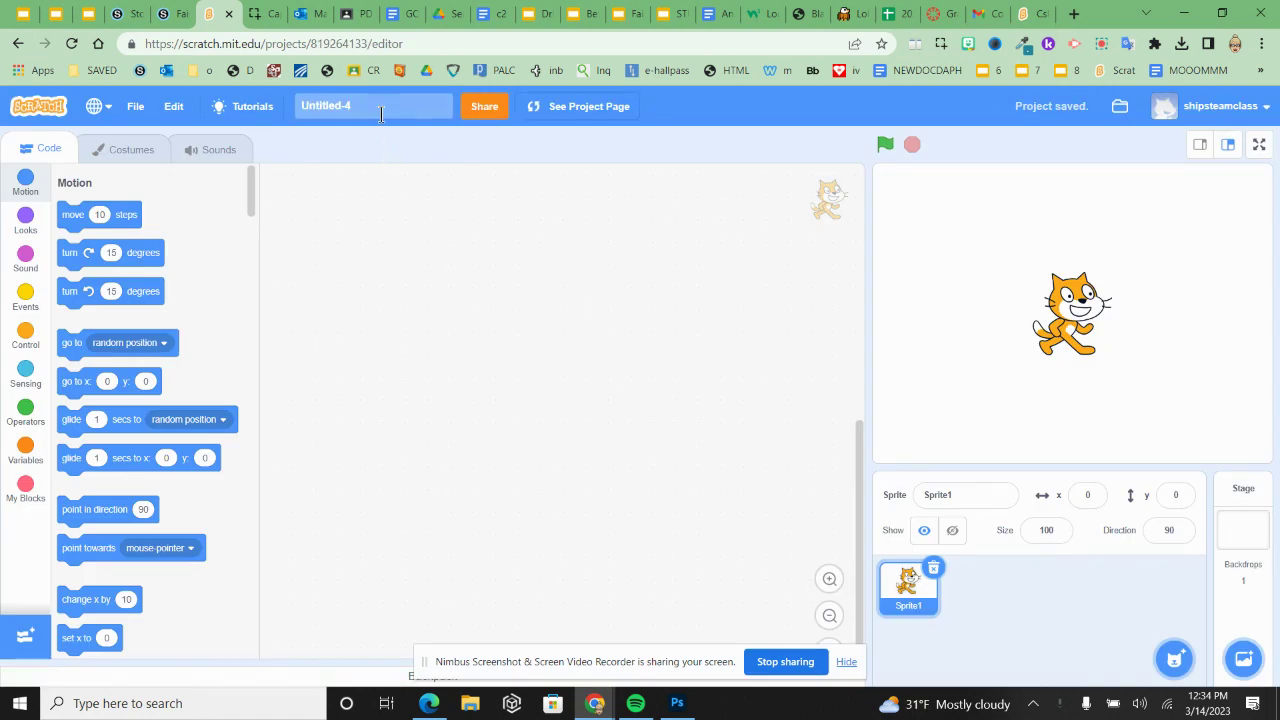
pyautogui.press('BackSpace')
pyautogui.press('BackSpace')
pyautogui.press('BackSpace')
pyautogui.press('BackSpace')
pyautogui.press('BackSpace')
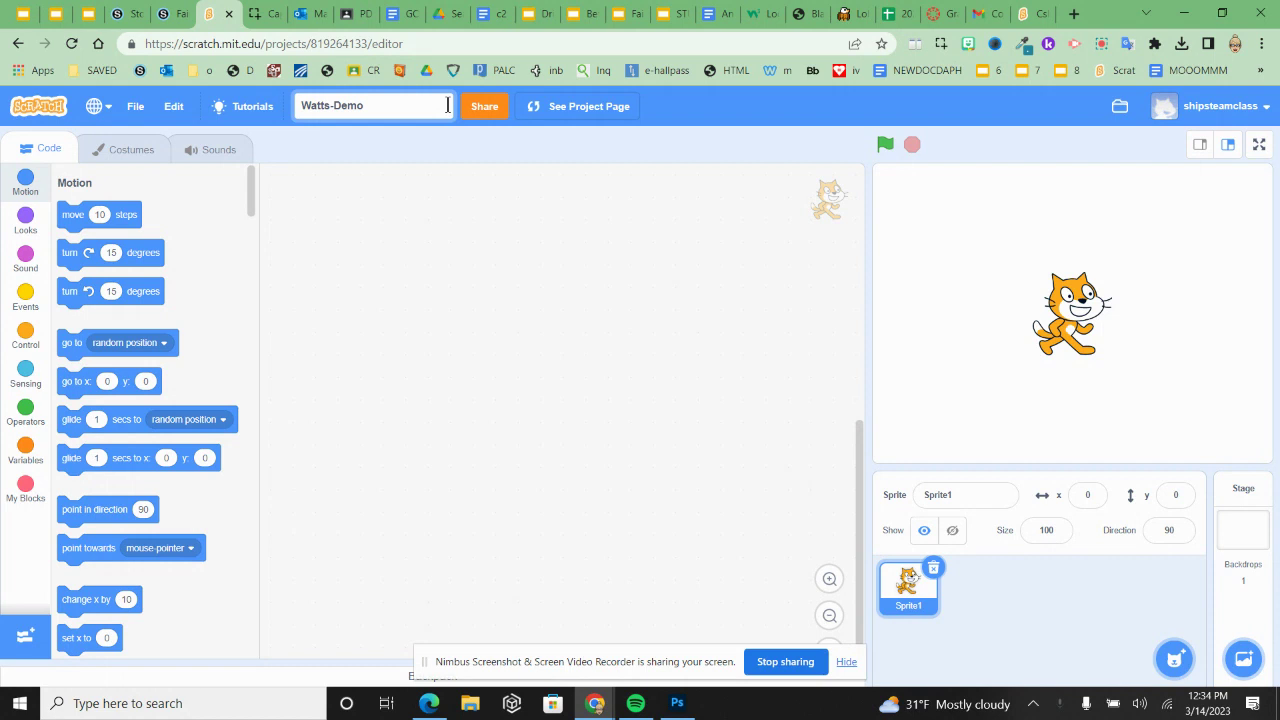
pyautogui.click(388, 231)
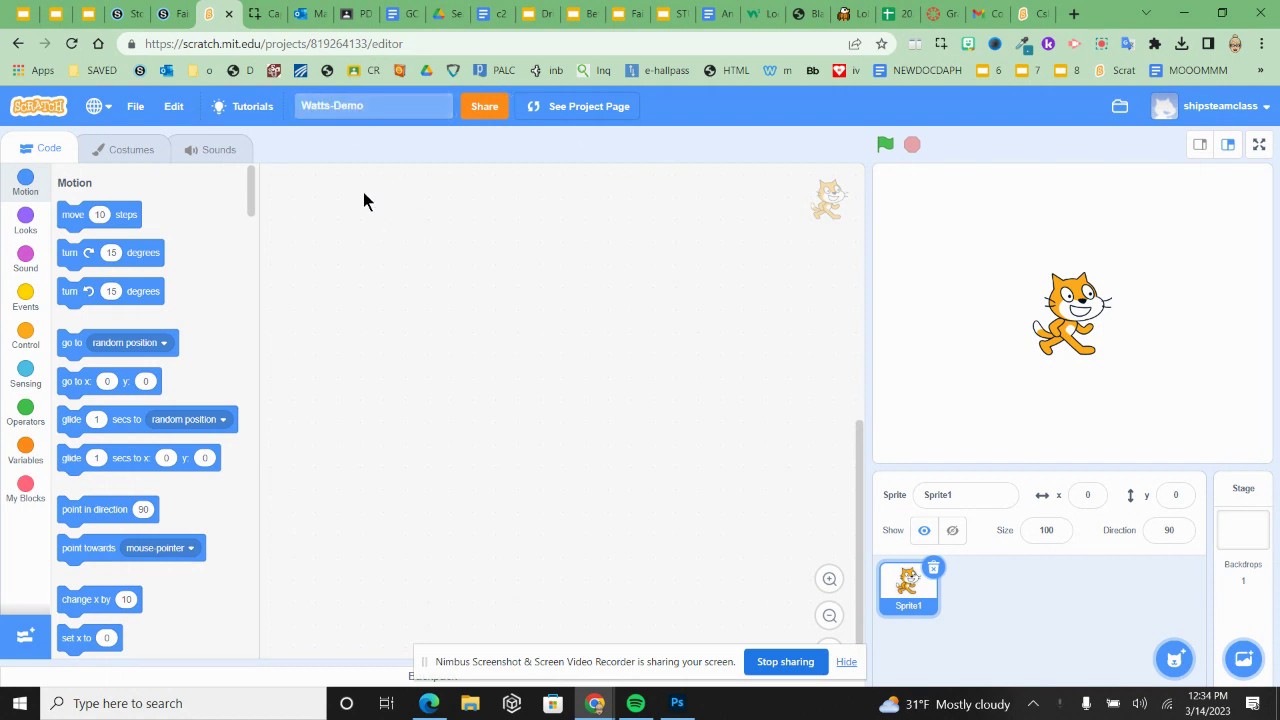
pyautogui.click(935, 570)
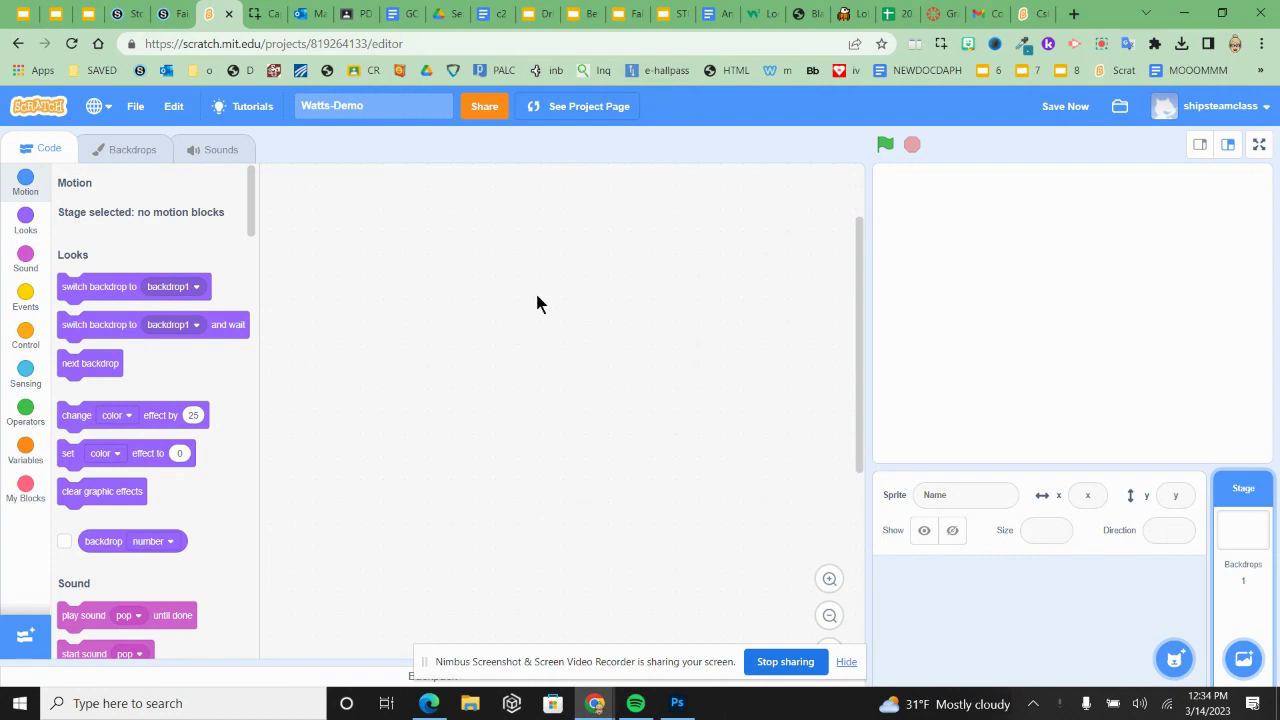
# - Switch to the "Fairy Tale Scratch Instruct" presentation in Google Slides and view blank slide 4 and the example backdrop on slide 5
pyautogui.click(540, 18)
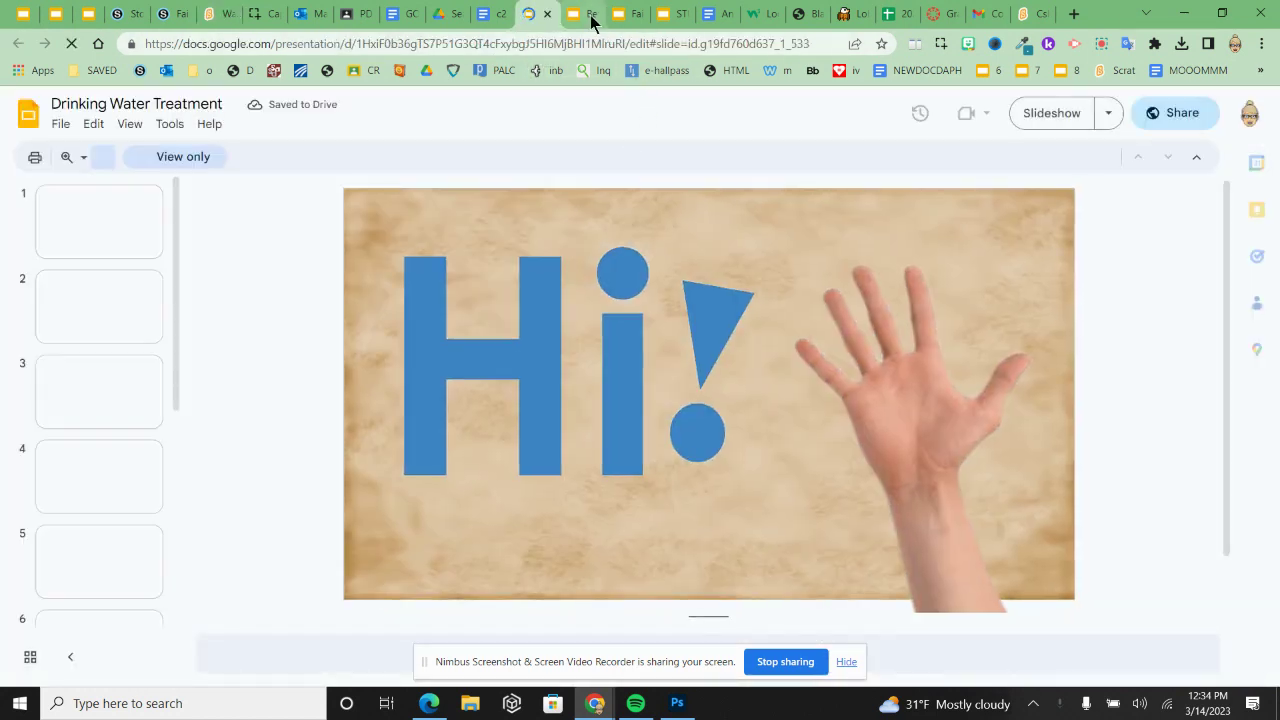
pyautogui.click(587, 16)
pyautogui.click(630, 17)
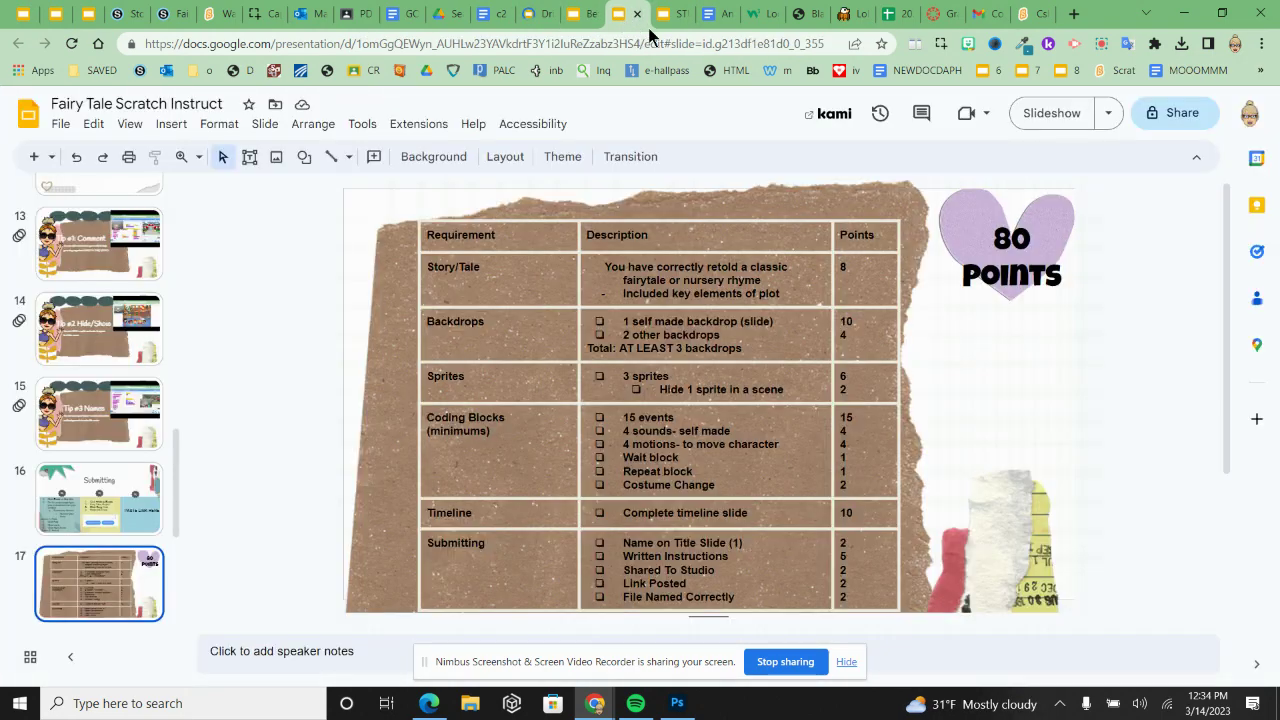
pyautogui.scroll(15, 95, 473)
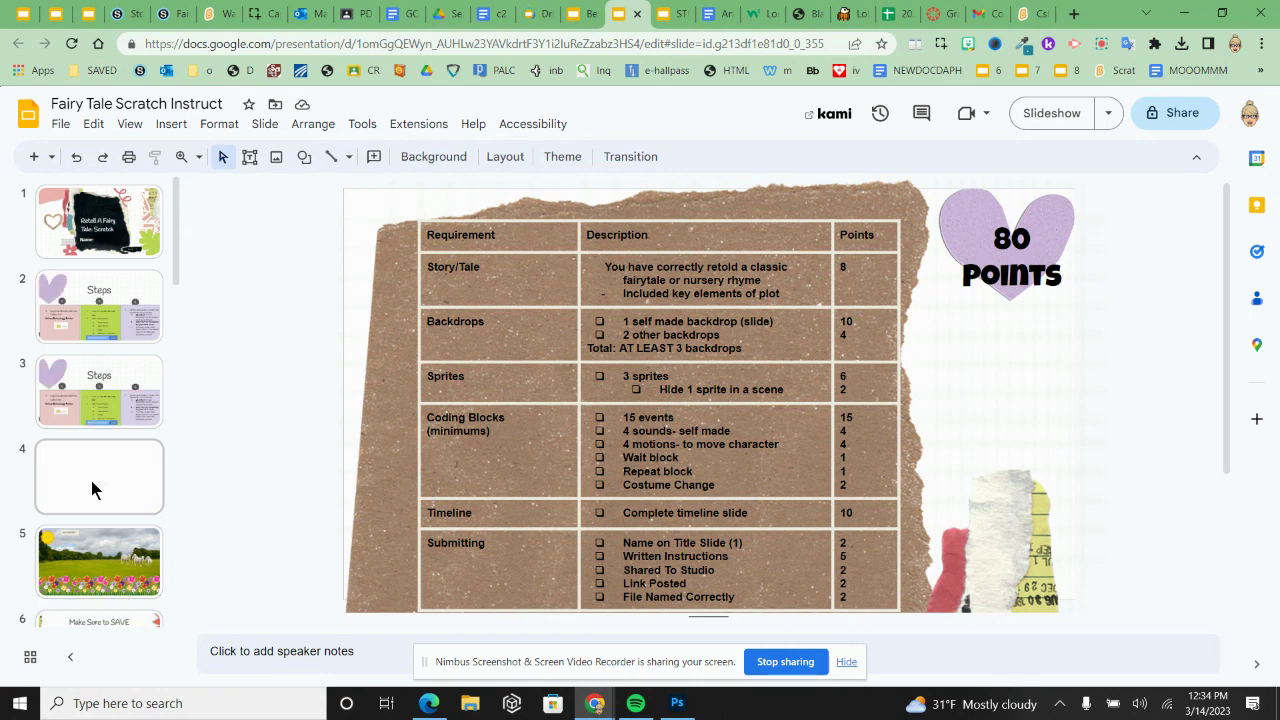
pyautogui.click(101, 487)
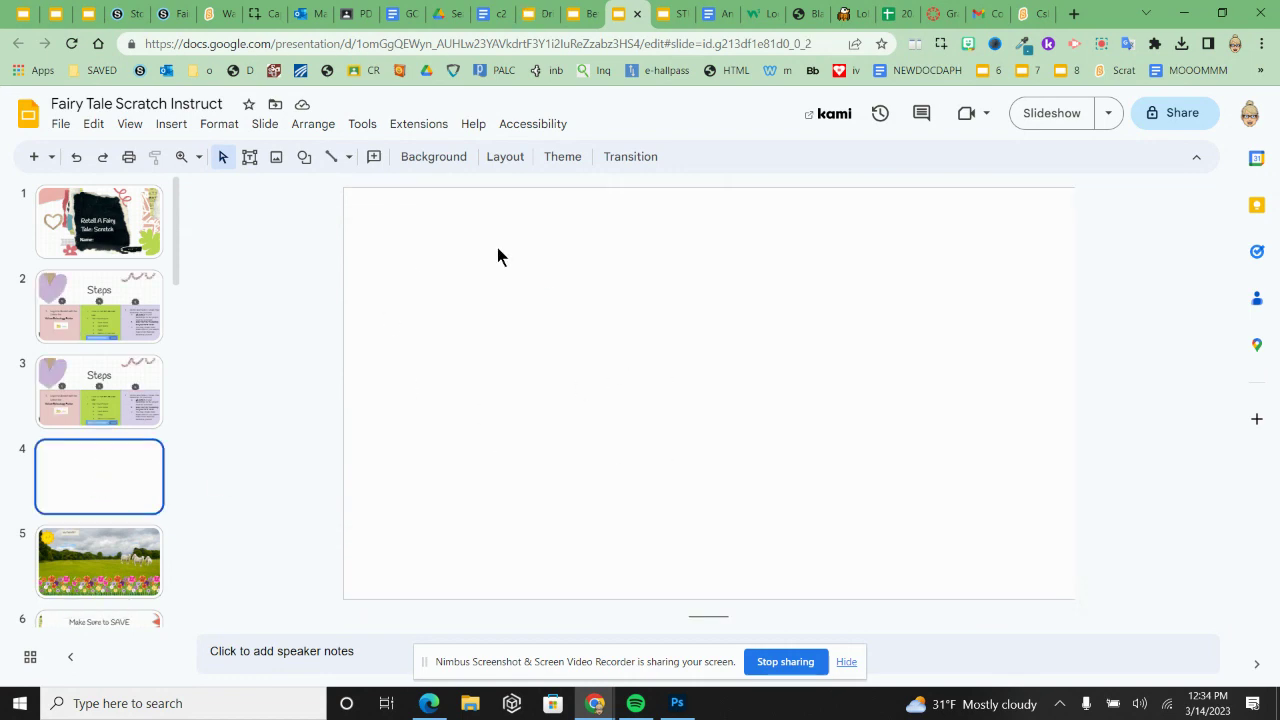
pyautogui.click(133, 585)
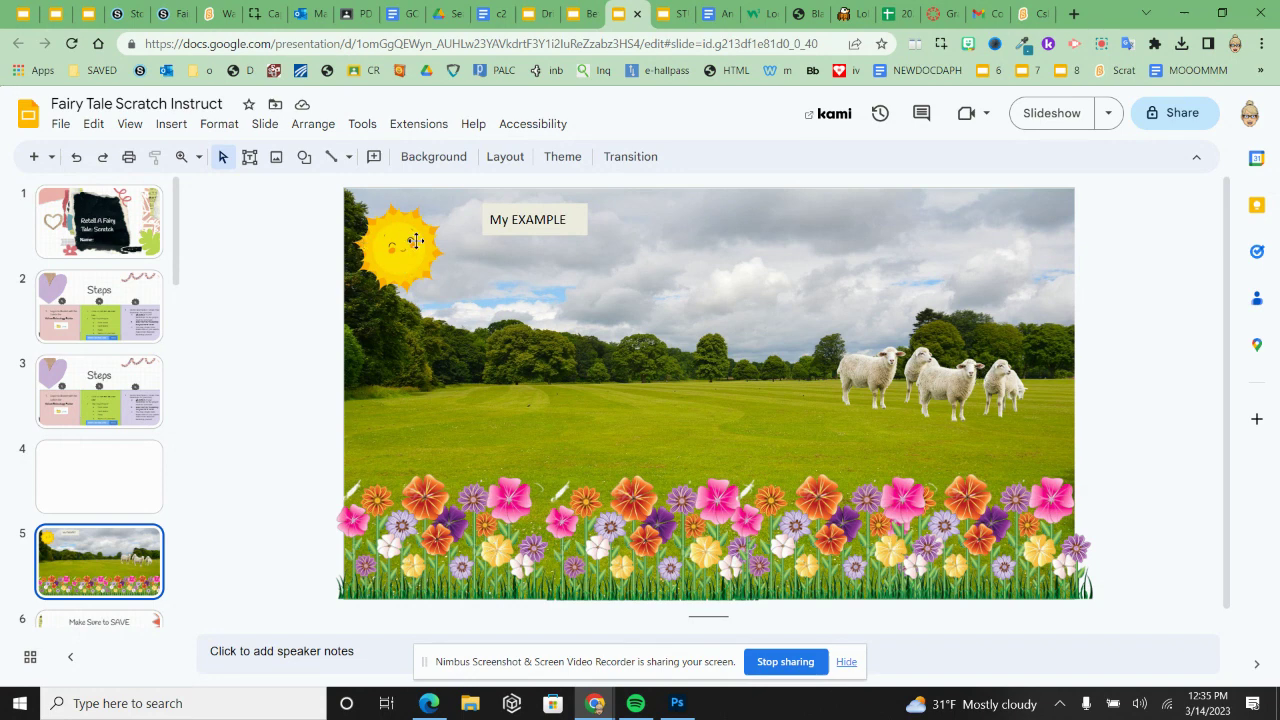
# - Start choosing a background image for blank slide 4 from Google Images
pyautogui.click(91, 503)
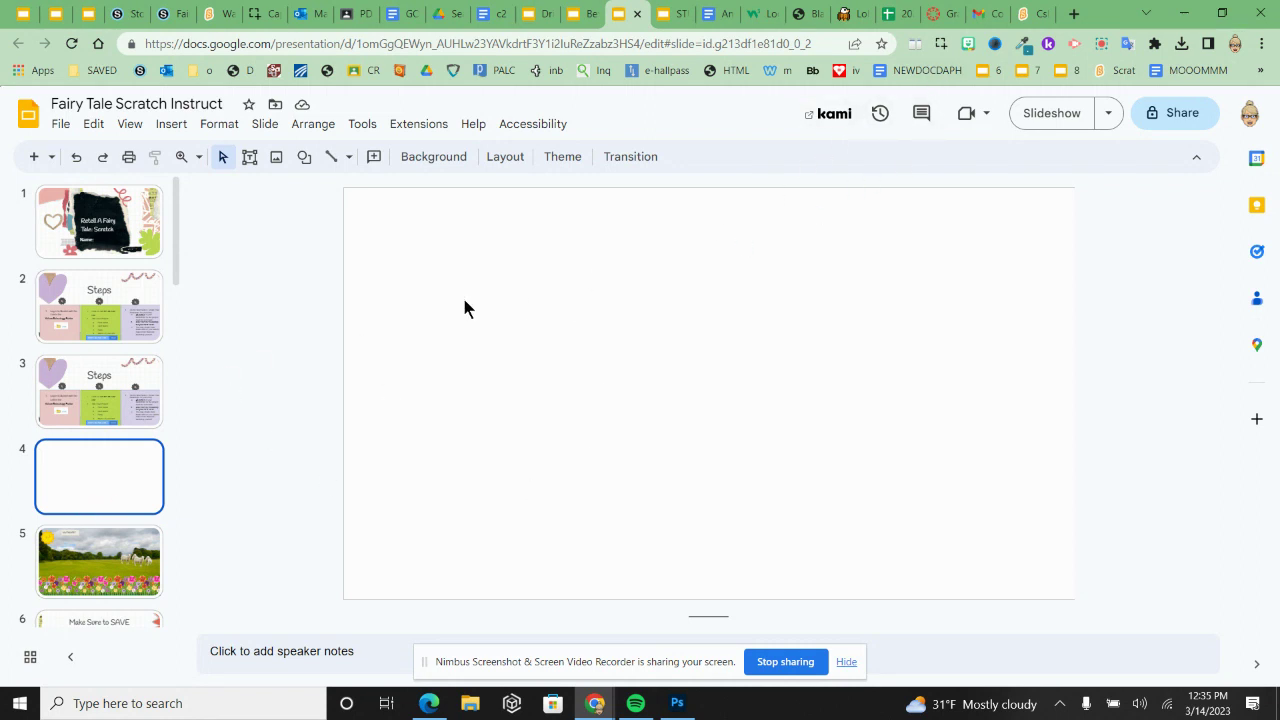
pyautogui.click(413, 163)
pyautogui.click(709, 394)
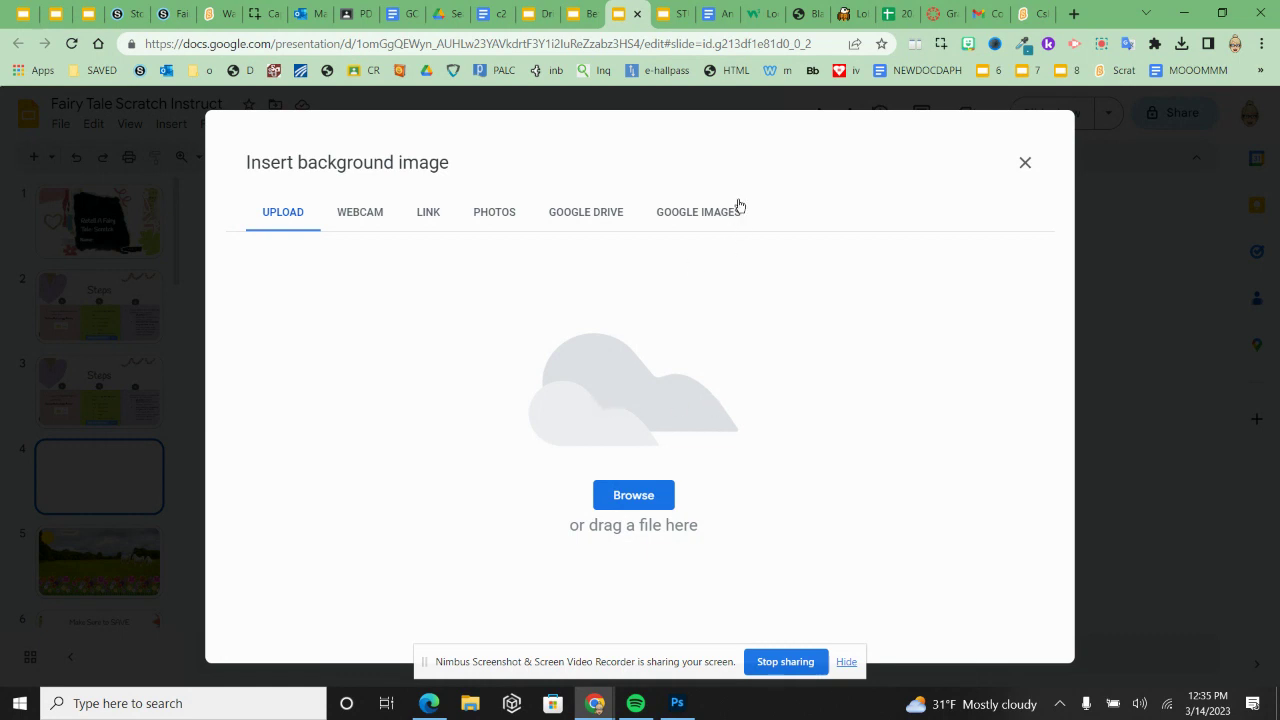
pyautogui.click(728, 213)
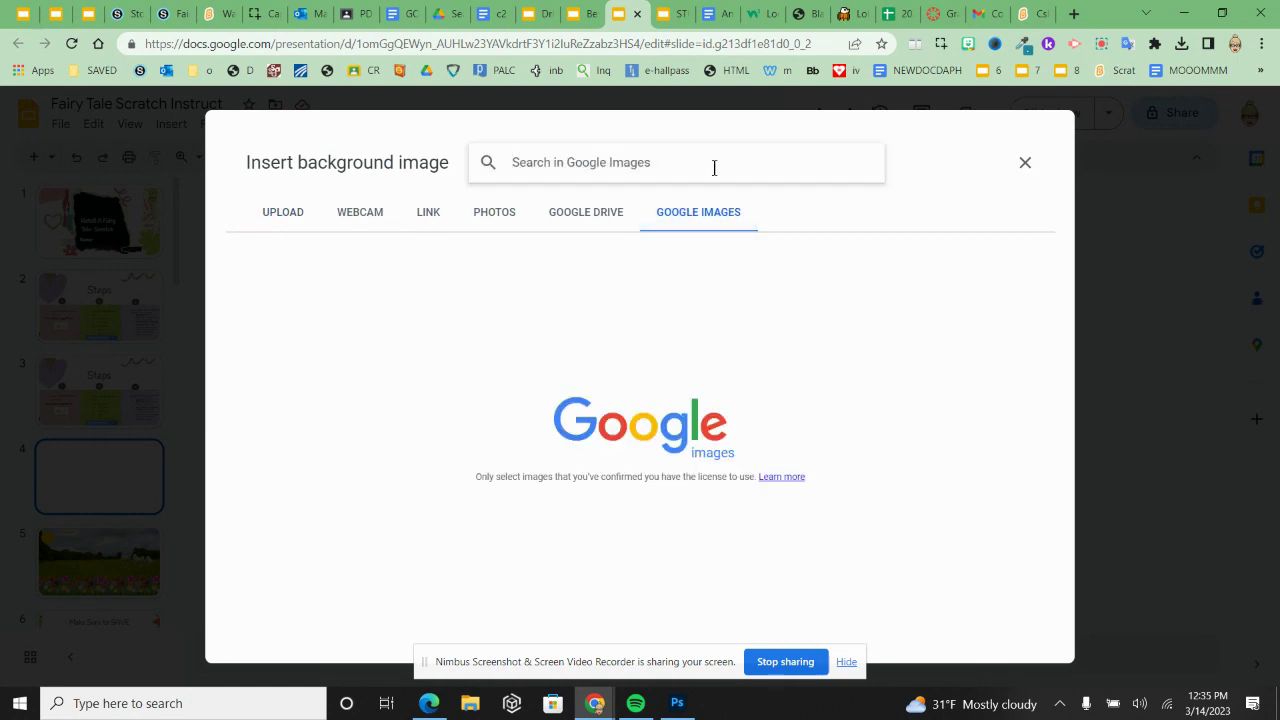
pyautogui.write('sw')
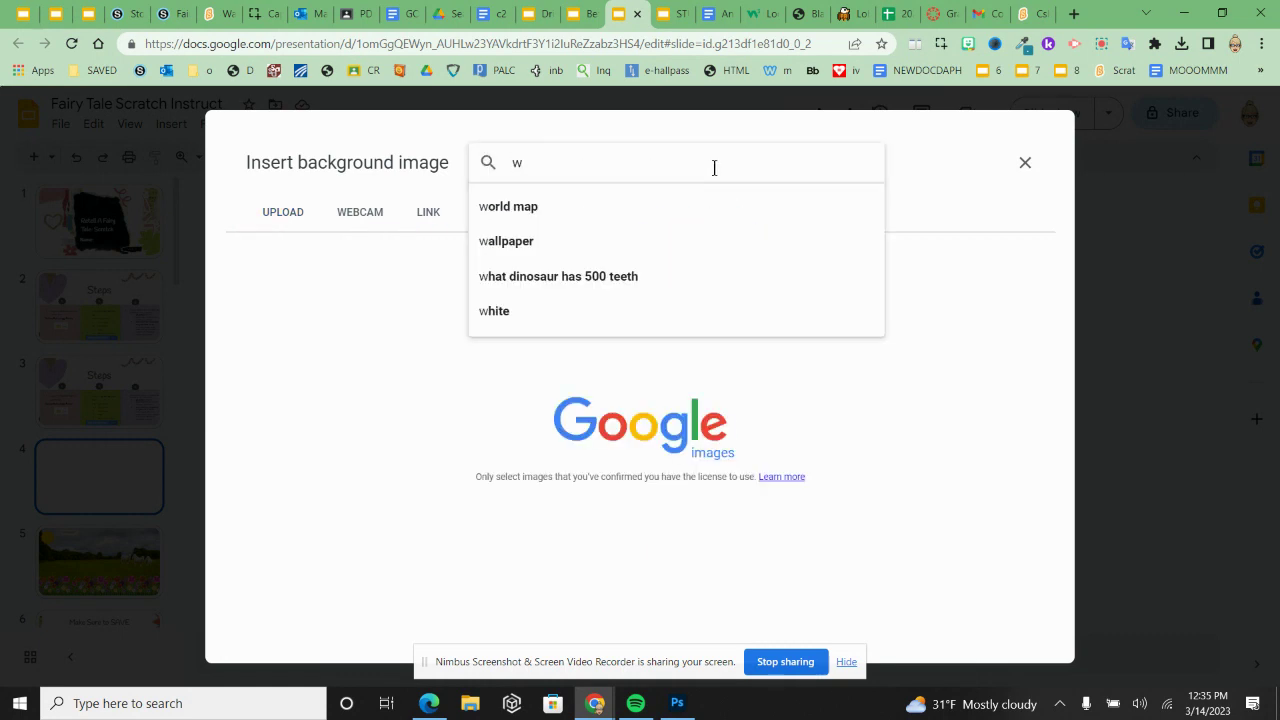
pyautogui.write('iiming')
pyautogui.press('BackSpace')
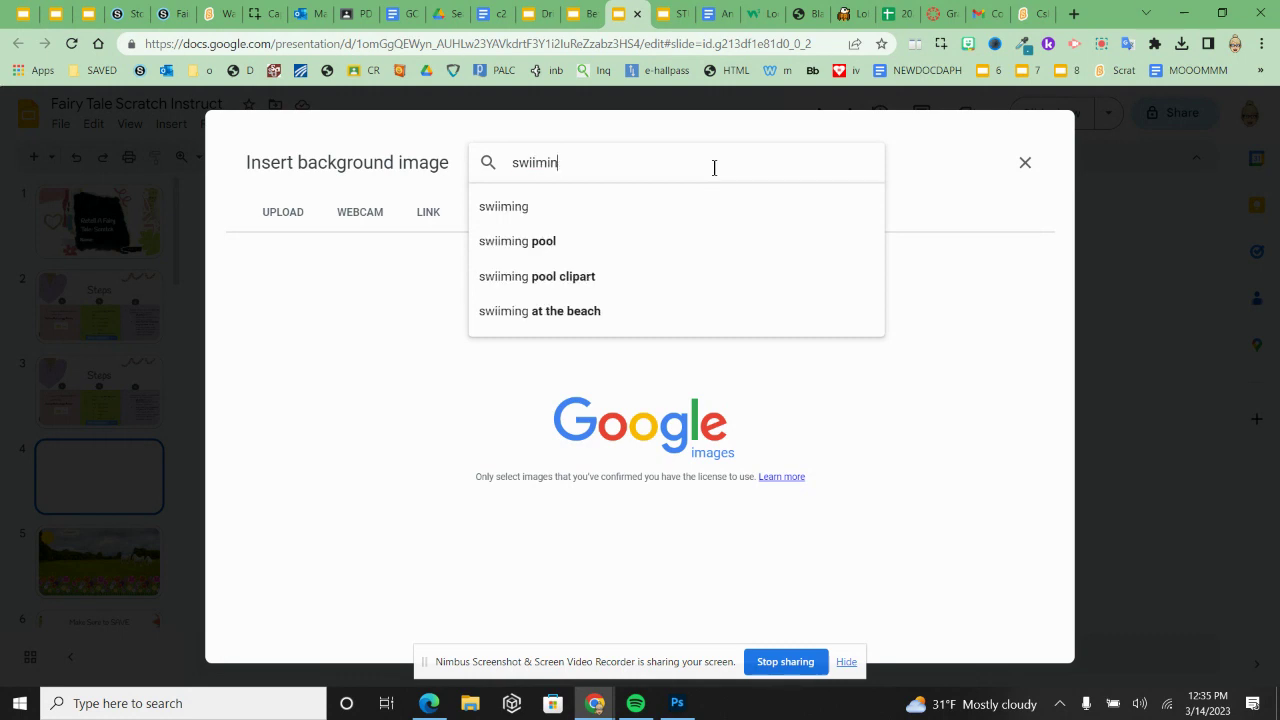
pyautogui.press('BackSpace')
pyautogui.press('BackSpace')
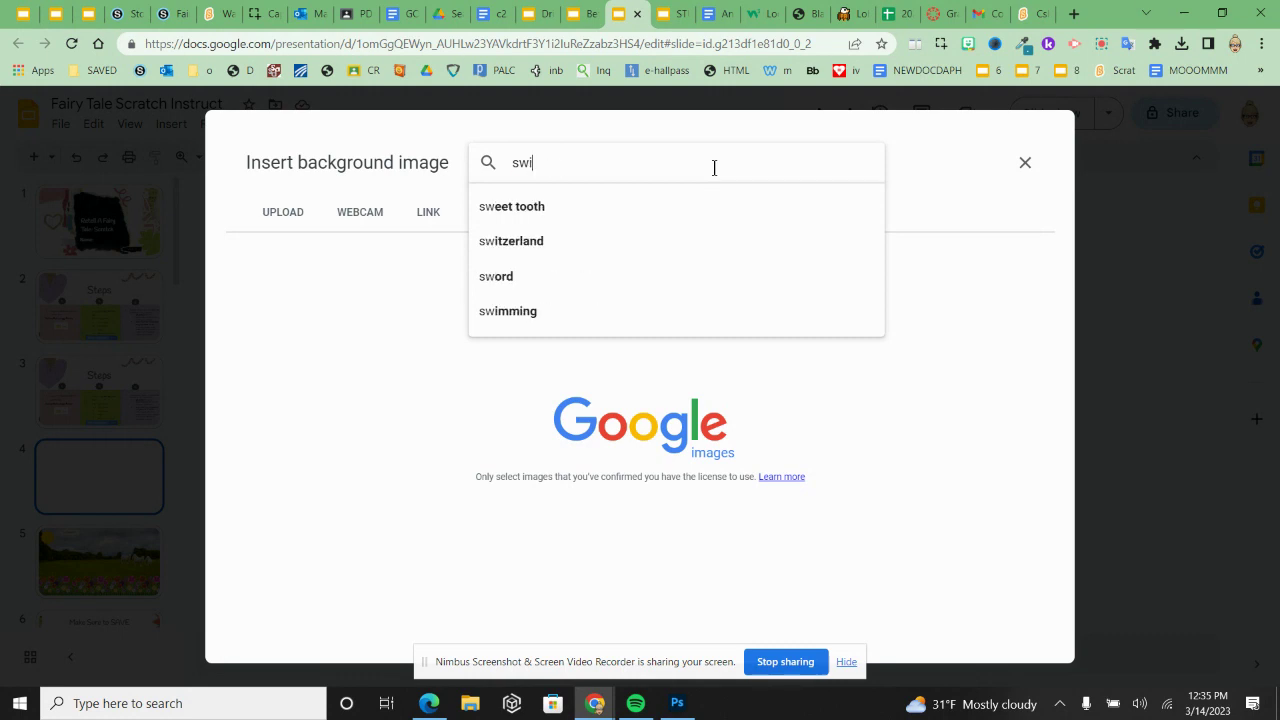
pyautogui.press('BackSpace')
pyautogui.press('BackSpace')
pyautogui.press('BackSpace')
# - Search Google Images for "pond" and look through the pictures for a suitable backdrop
pyautogui.write('pond')
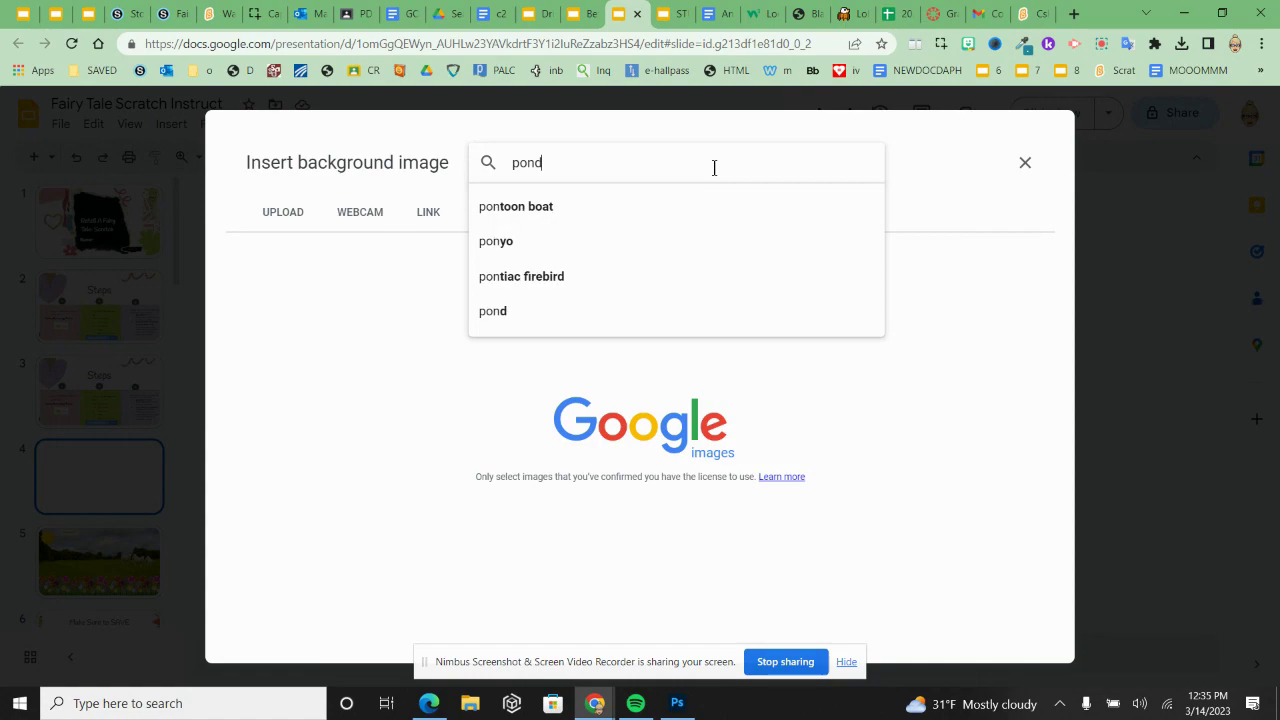
pyautogui.press('Return')
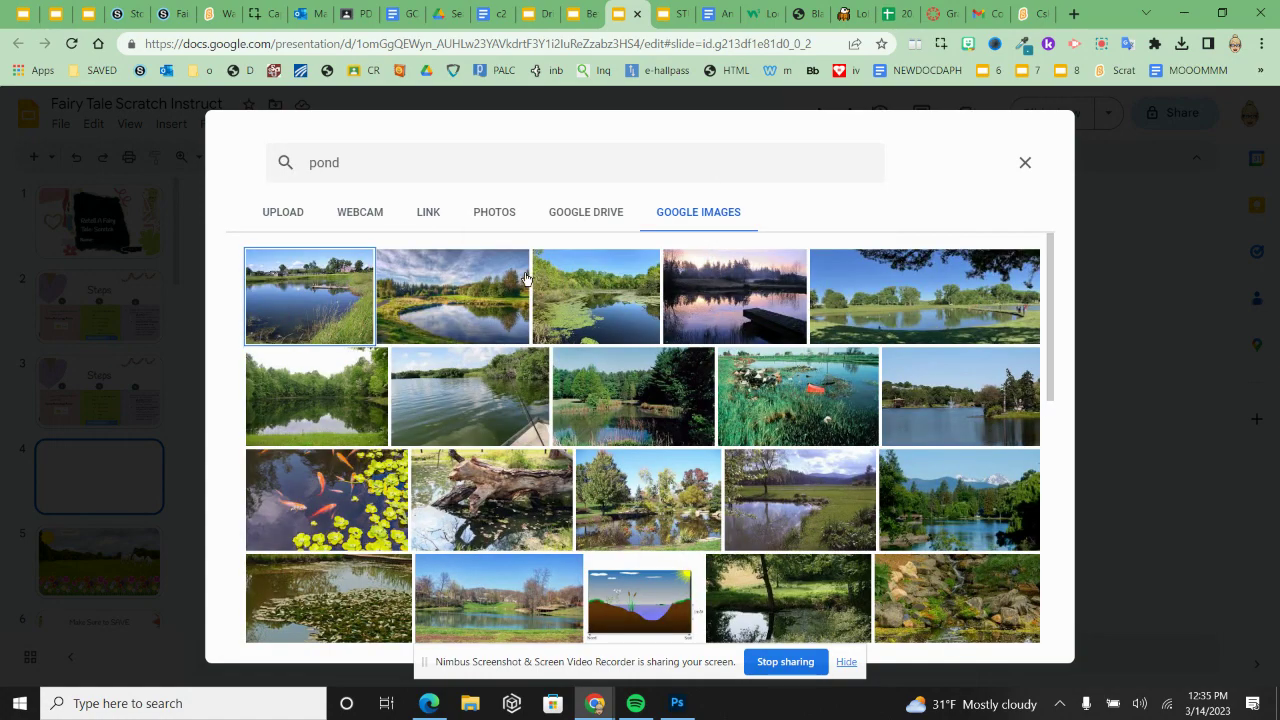
pyautogui.scroll(-3, 583, 414)
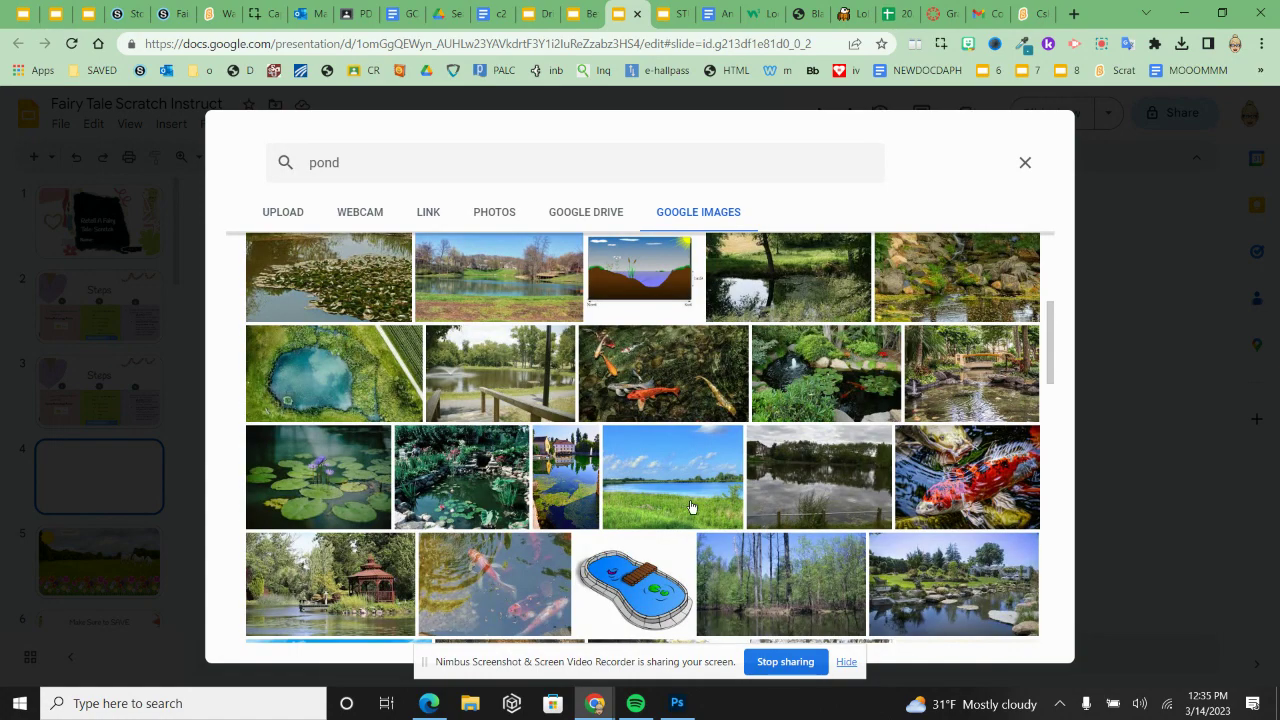
pyautogui.scroll(-5, 316, 415)
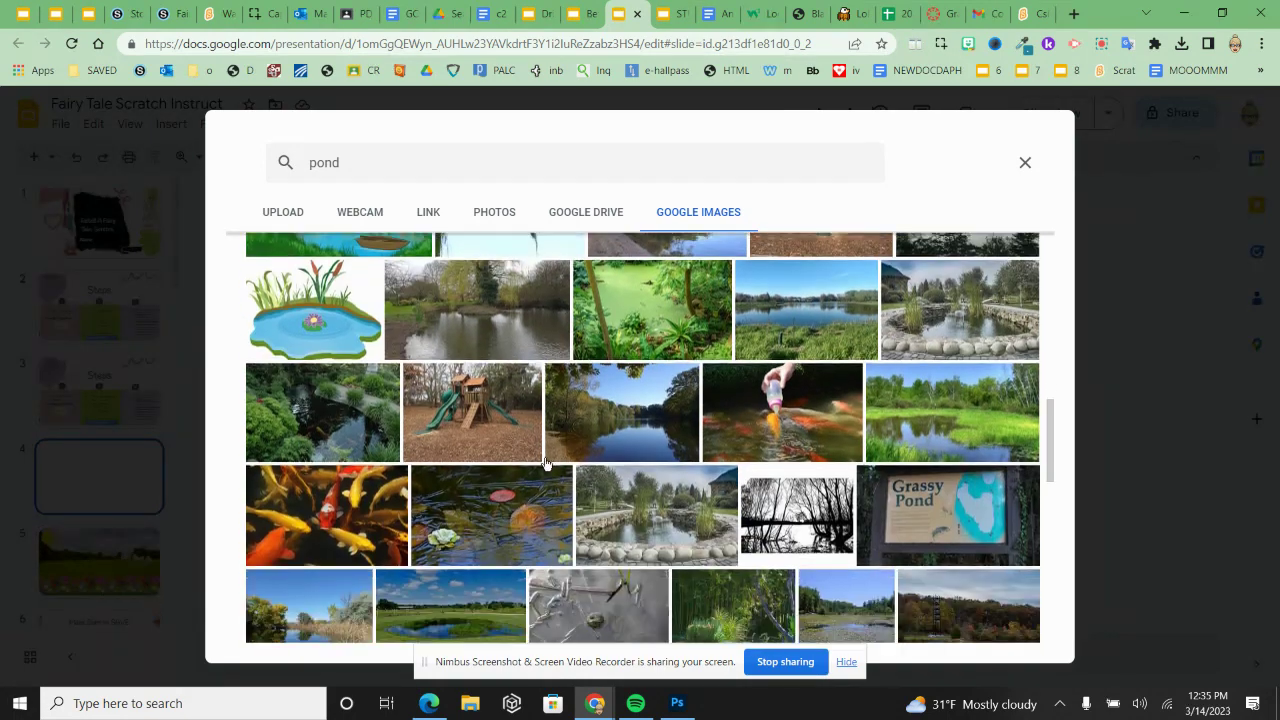
pyautogui.scroll(-2, 760, 468)
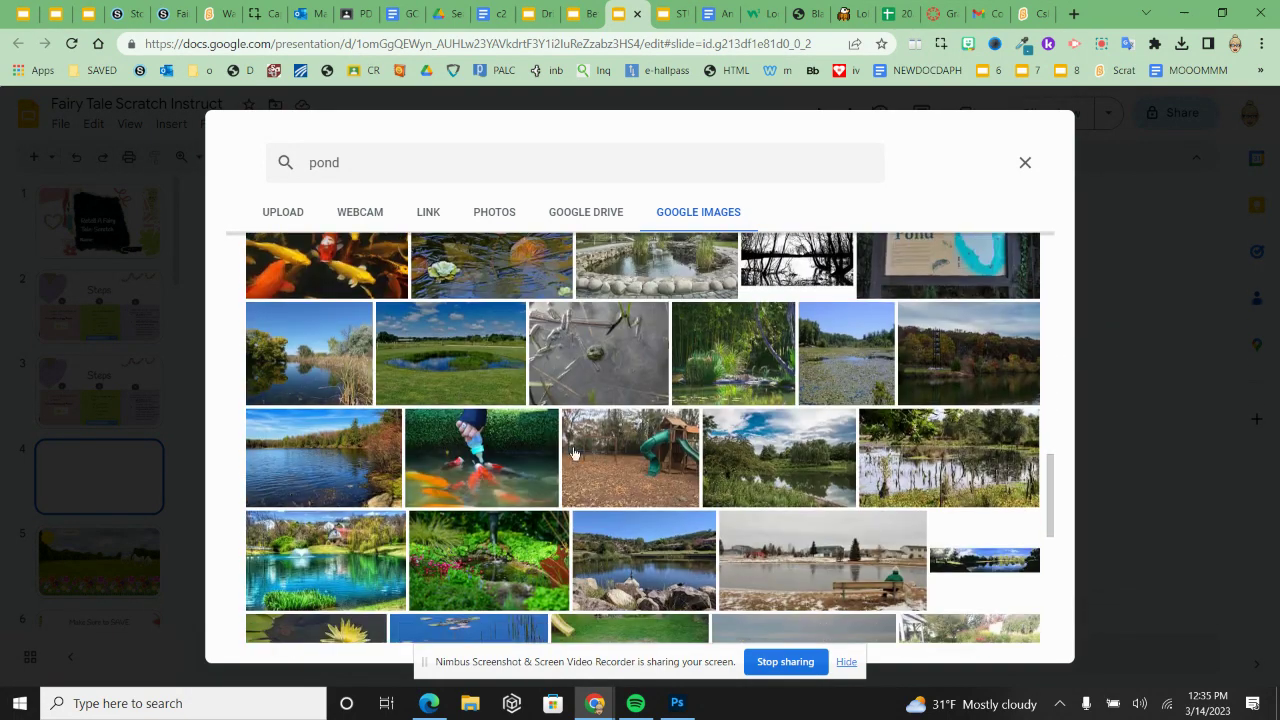
pyautogui.scroll(-3, 390, 473)
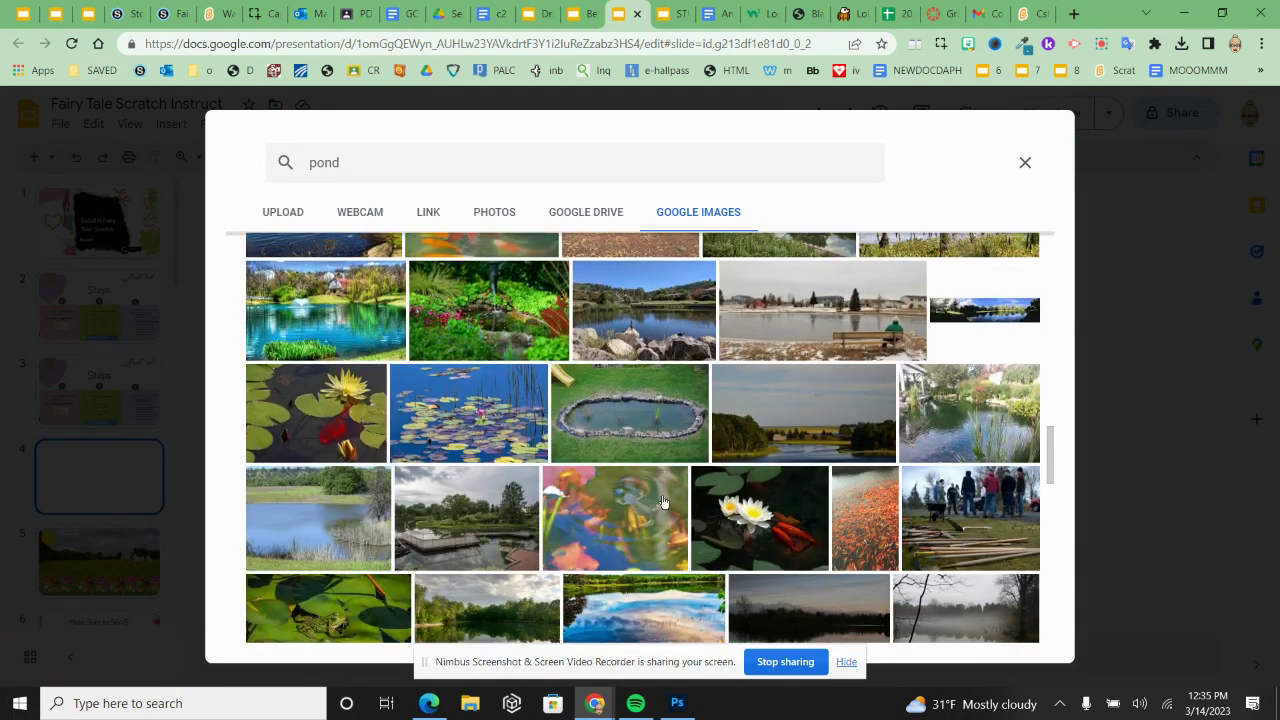
pyautogui.scroll(-1, 681, 511)
pyautogui.scroll(-2, 681, 511)
# - Refine the image search to "pond clip art" and set the painted pond with a rowboat as slide 4's background
pyautogui.click(446, 162)
pyautogui.write('clip ')
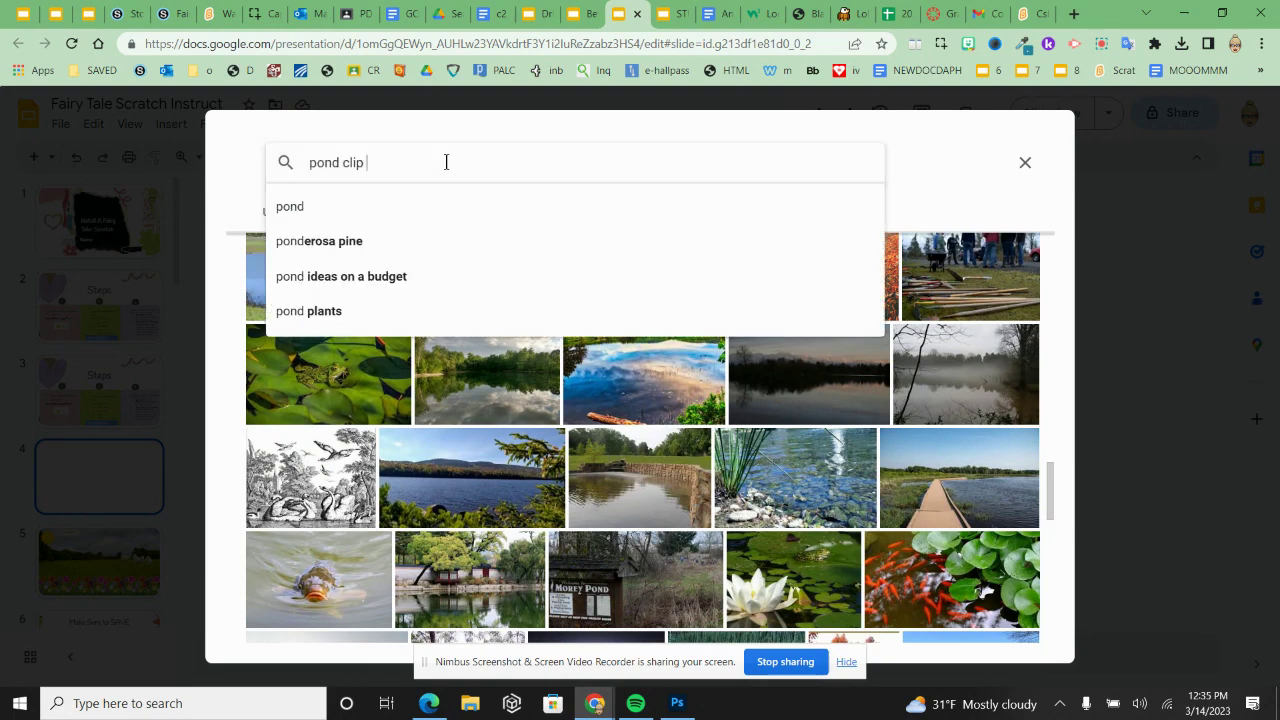
pyautogui.write('art')
pyautogui.press('Return')
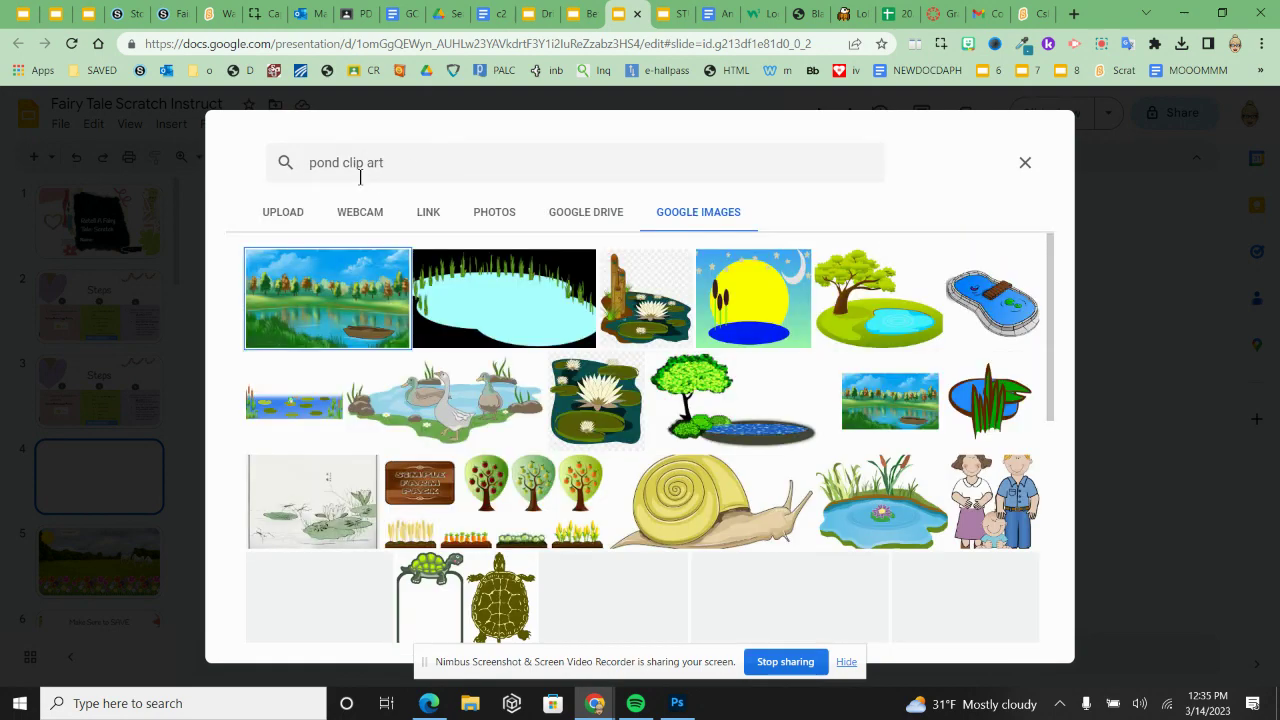
pyautogui.click(312, 302)
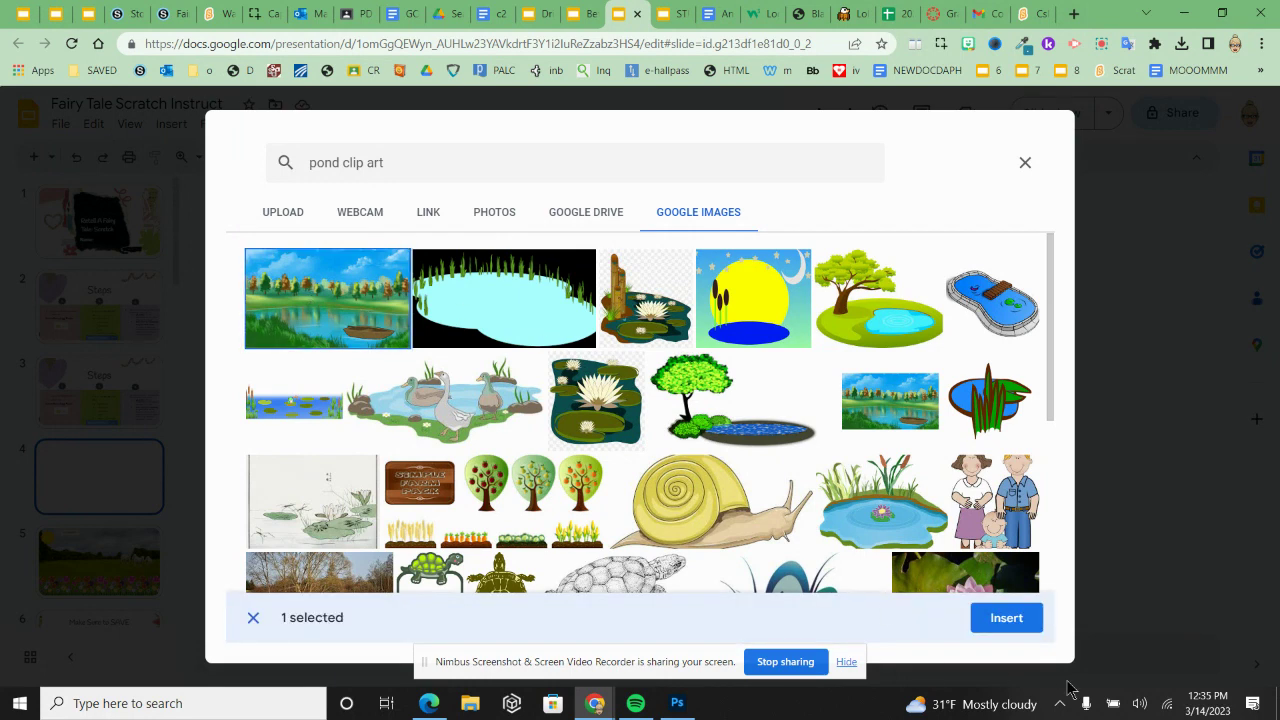
pyautogui.click(1005, 618)
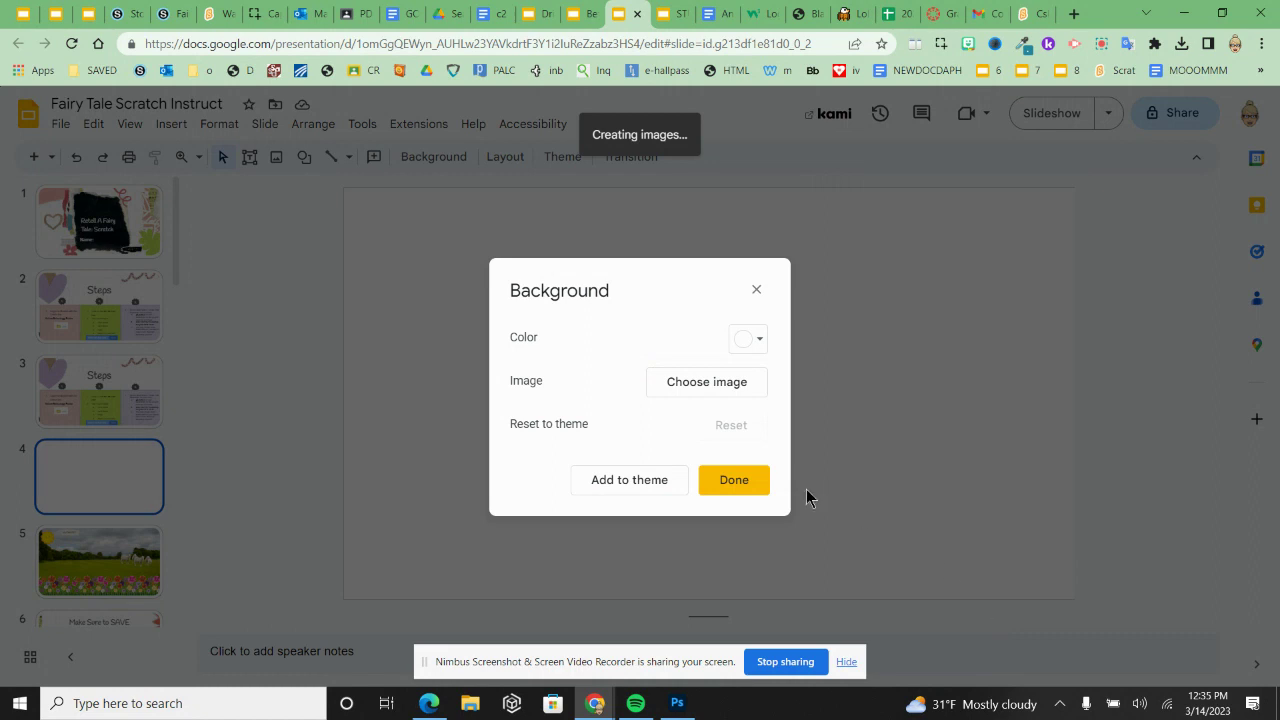
pyautogui.click(750, 478)
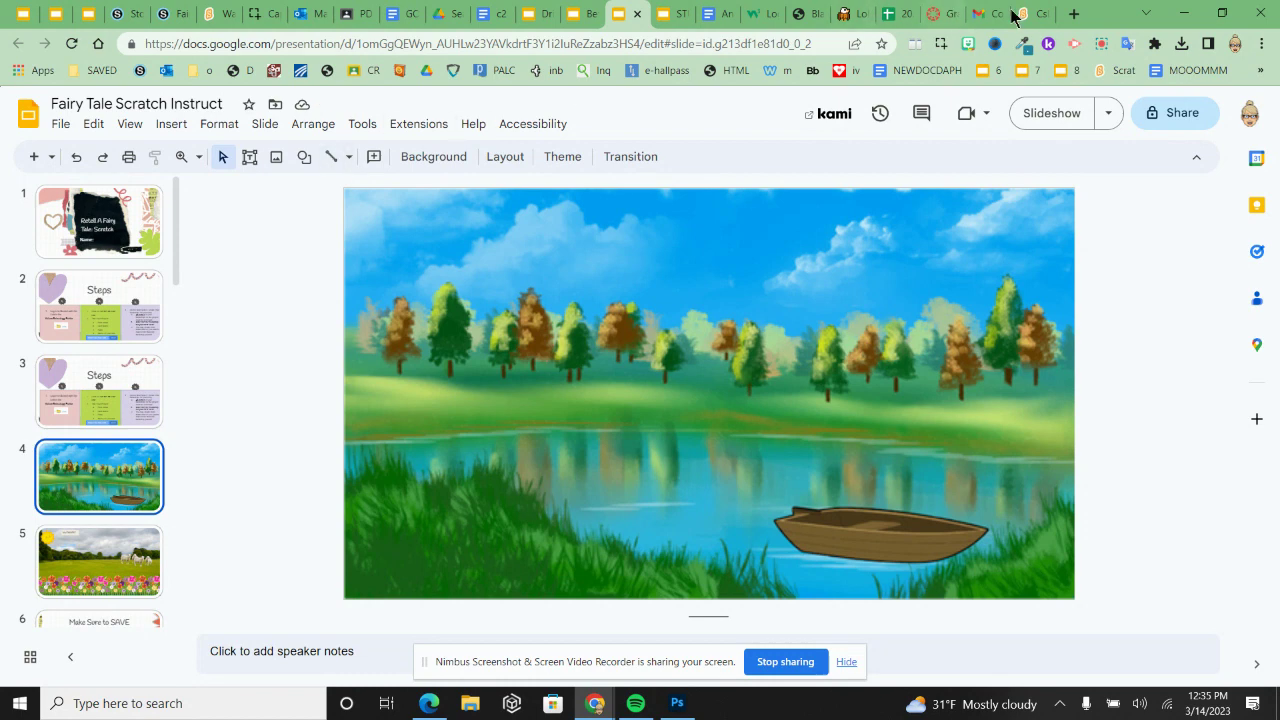
# - Open the remove.bg/upload page in a new browser tab
pyautogui.click(1075, 14)
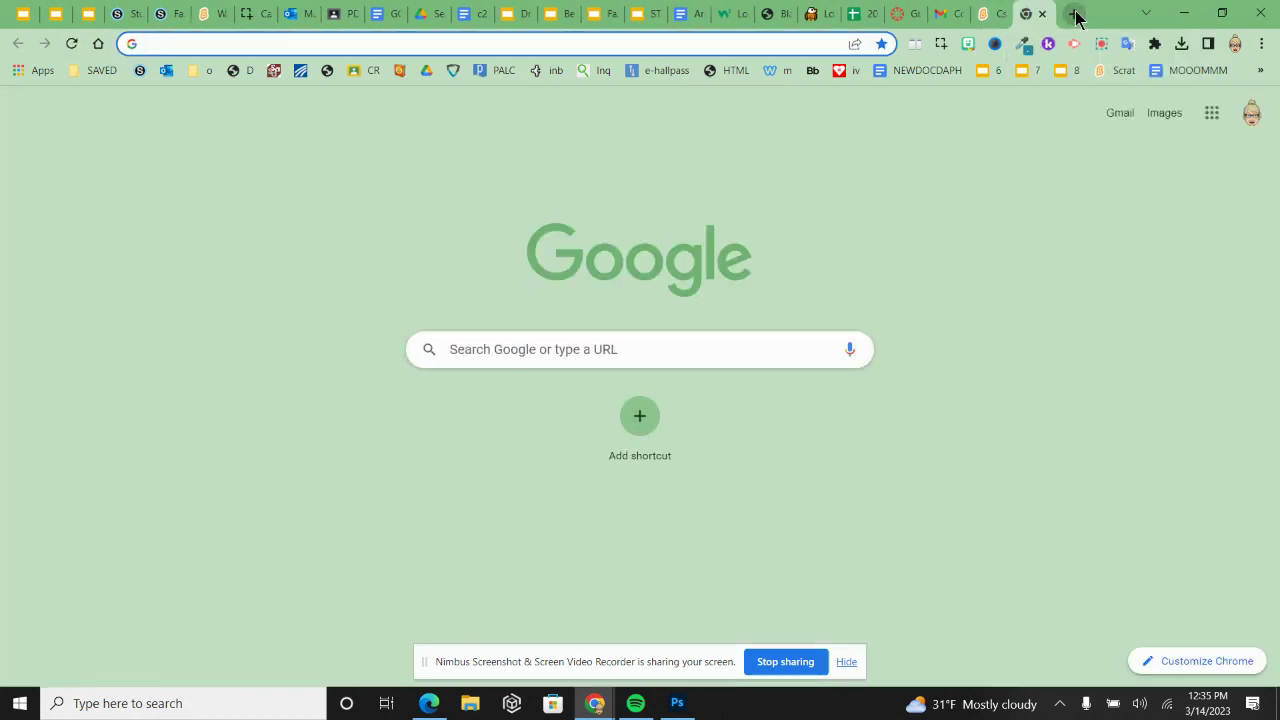
pyautogui.write('remove.bg/upload')
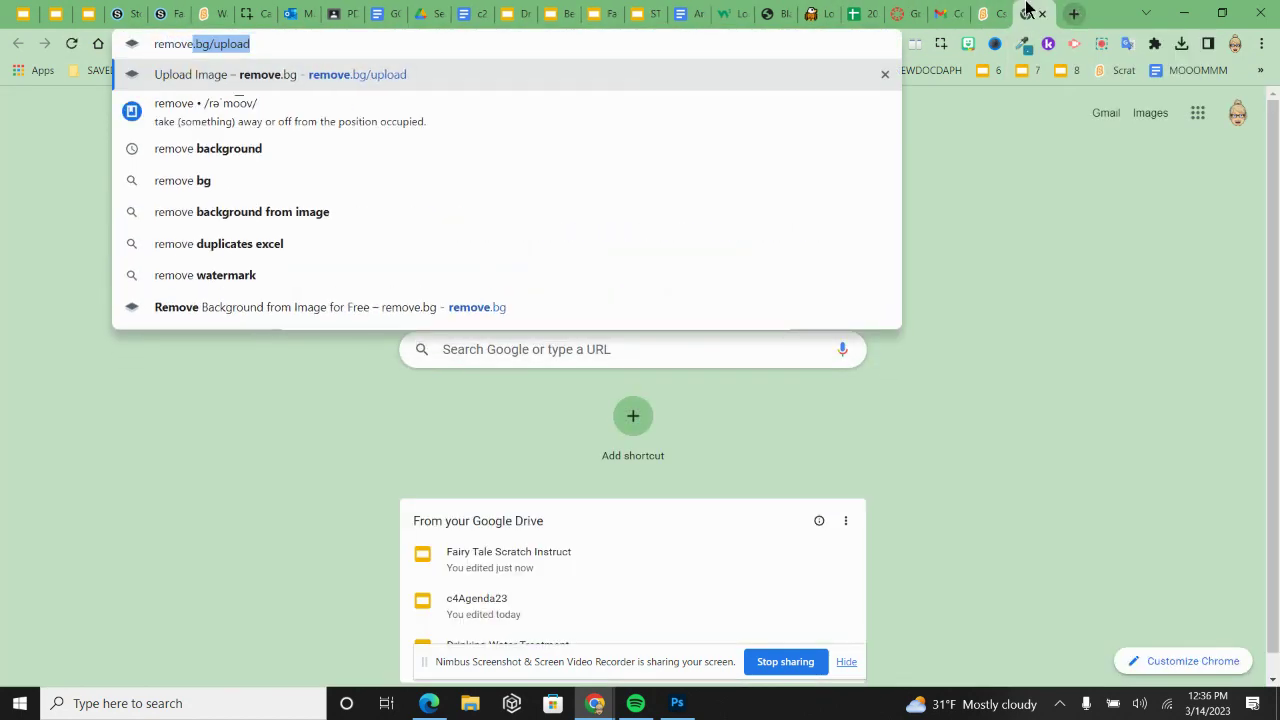
pyautogui.click(654, 75)
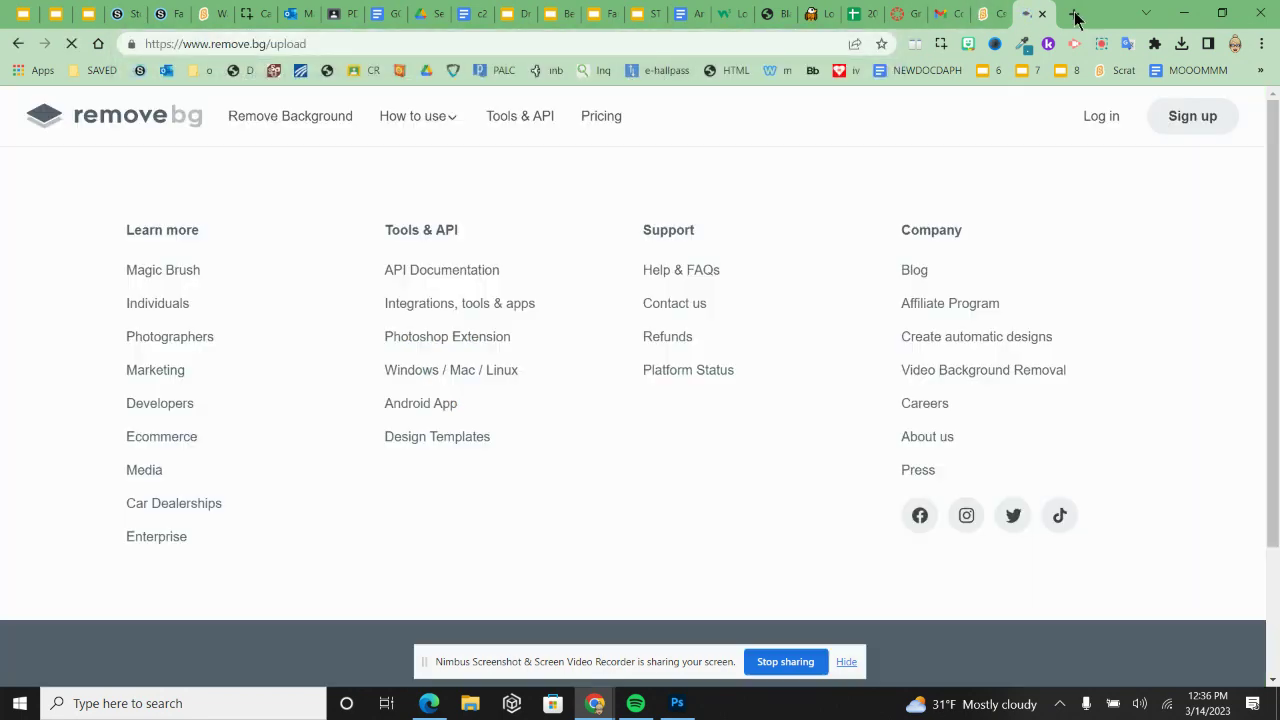
# - Search Google for "wild flower clip art" in another new browser tab
pyautogui.click(1074, 14)
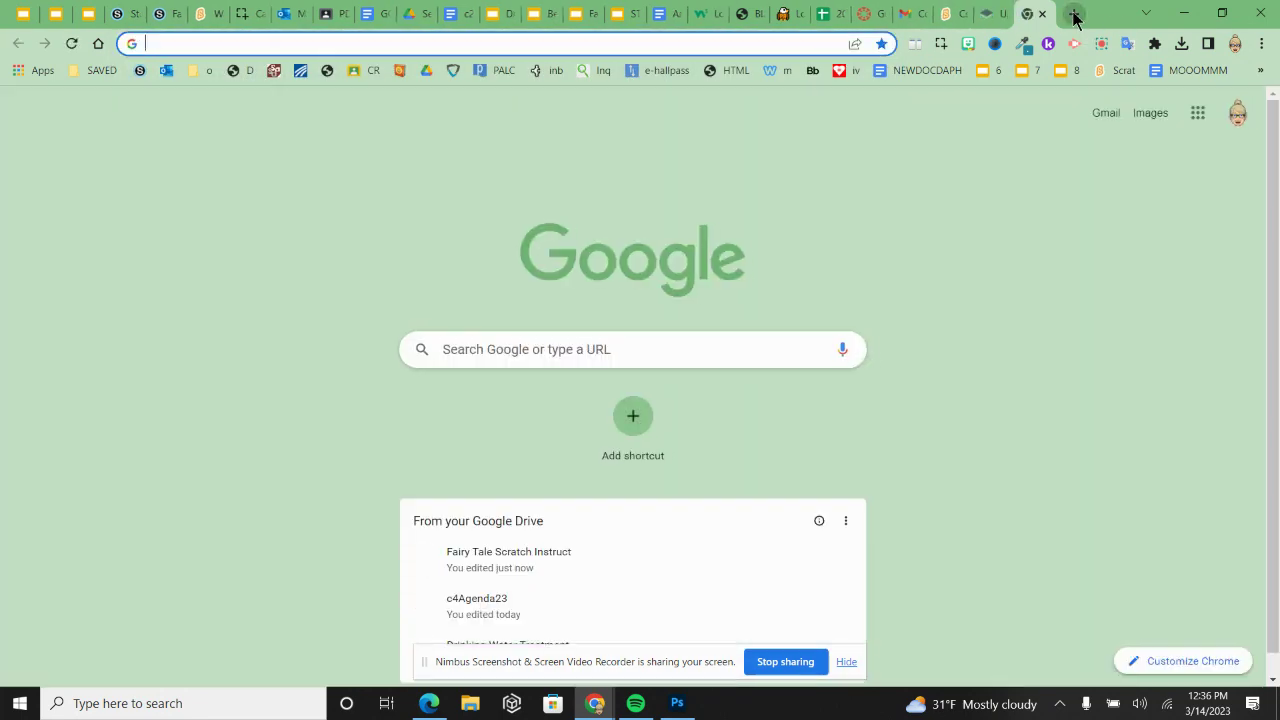
pyautogui.write('wi')
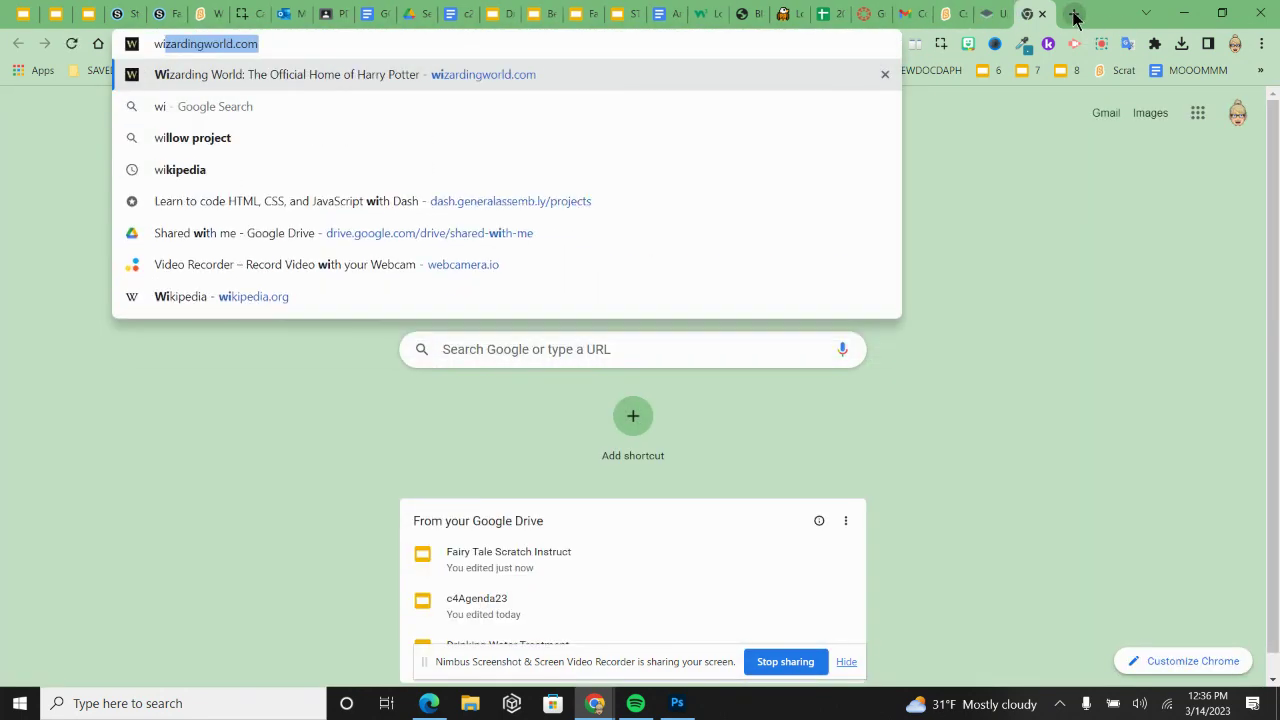
pyautogui.write('lf')
pyautogui.press('BackSpace')
pyautogui.write('d gl')
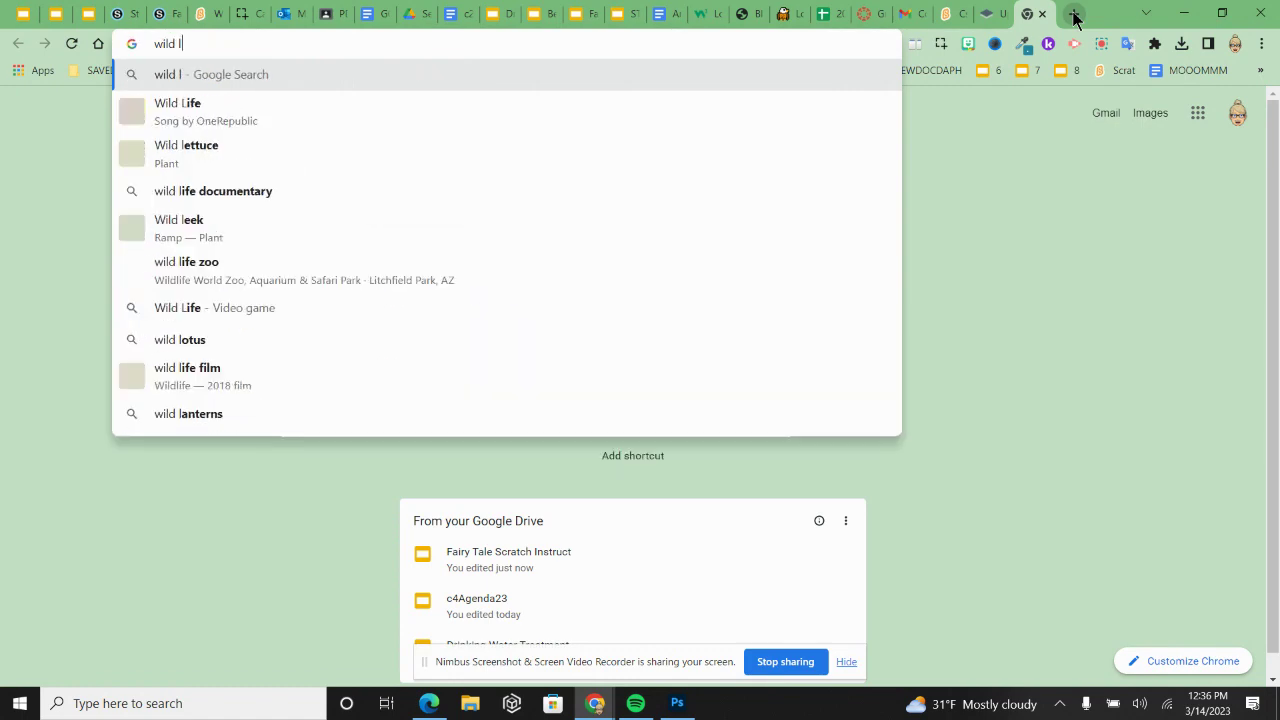
pyautogui.press('BackSpace')
pyautogui.press('BackSpace')
pyautogui.write('flow')
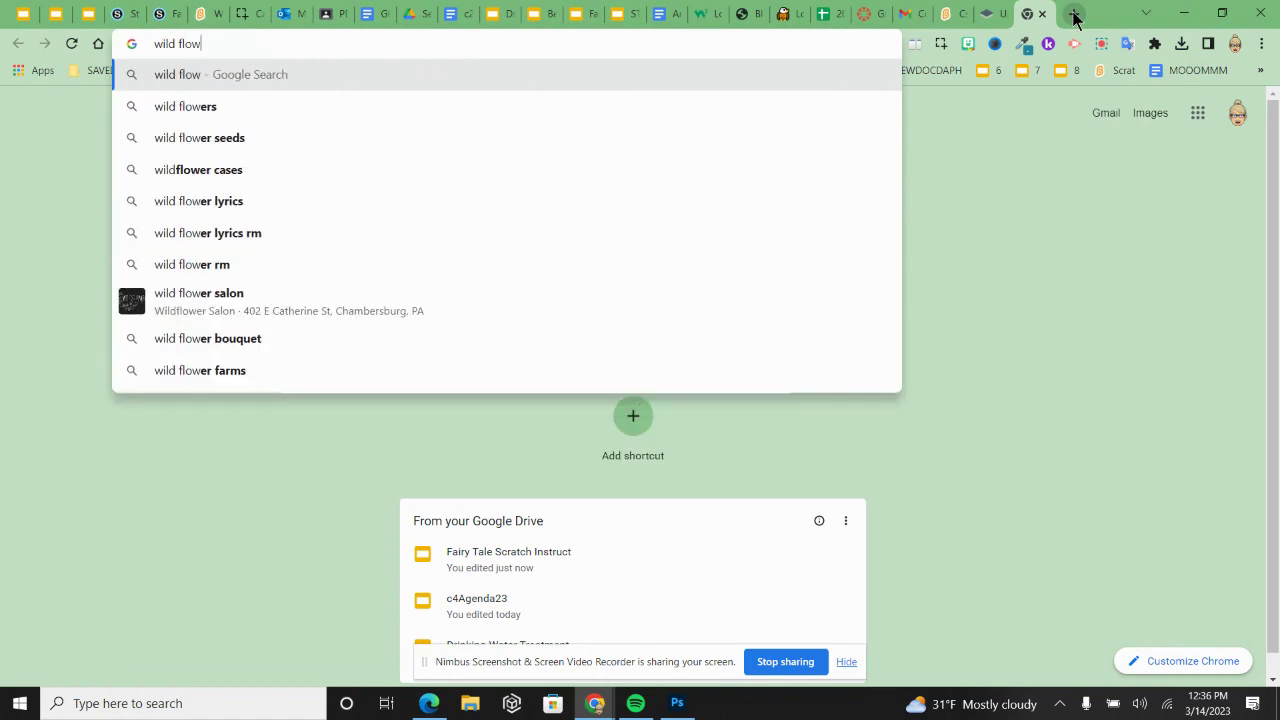
pyautogui.write('er clip art')
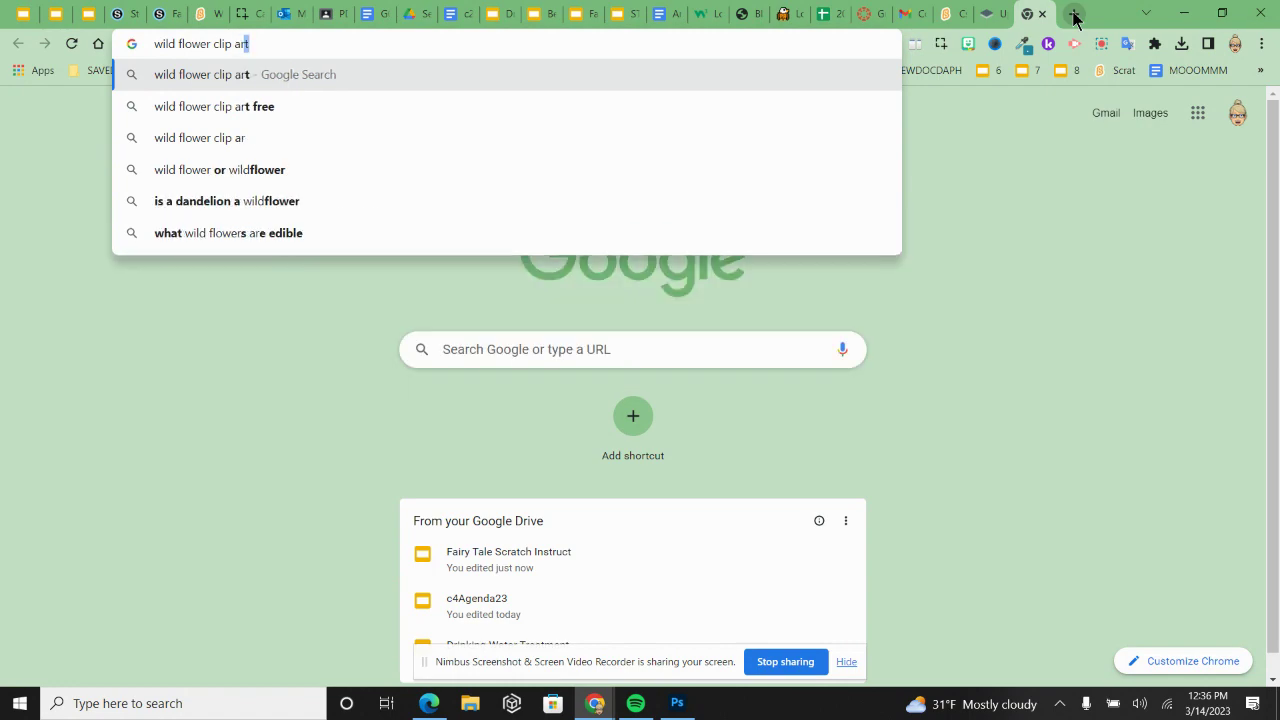
pyautogui.press('Return')
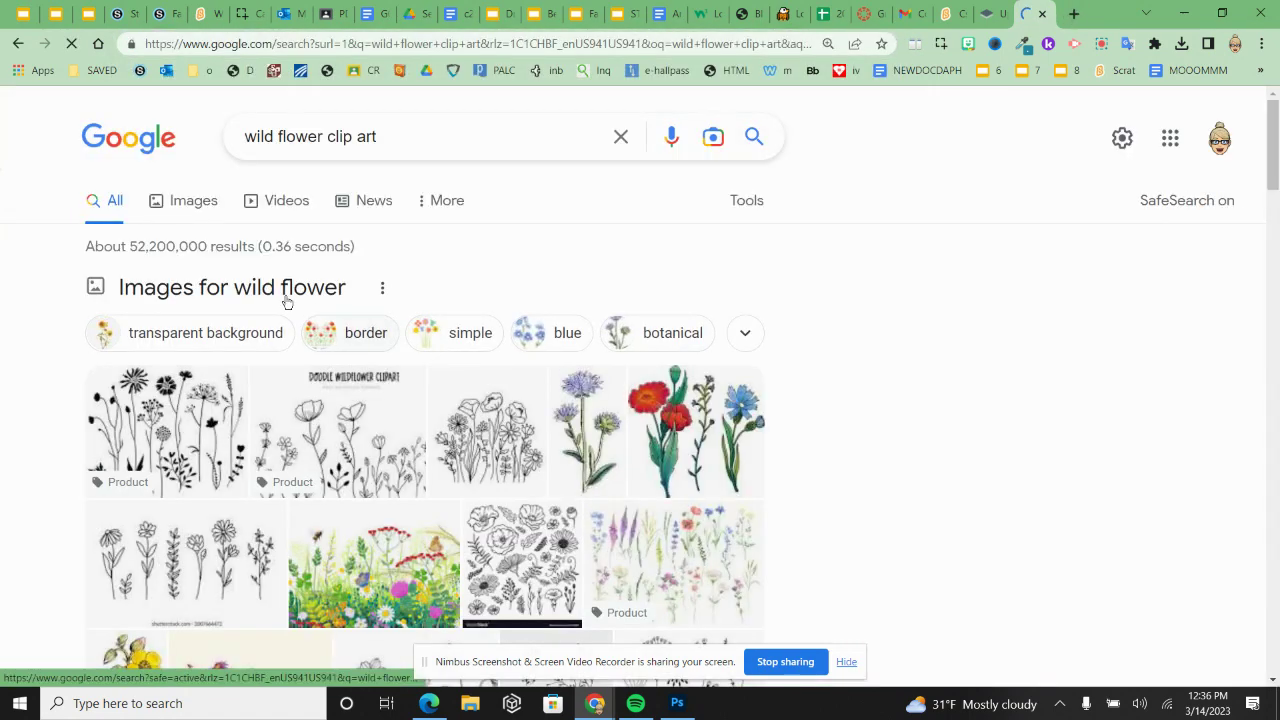
# - Show the image results for the wild flower search and copy the picture of the three-bloom purple wildflower
pyautogui.click(186, 204)
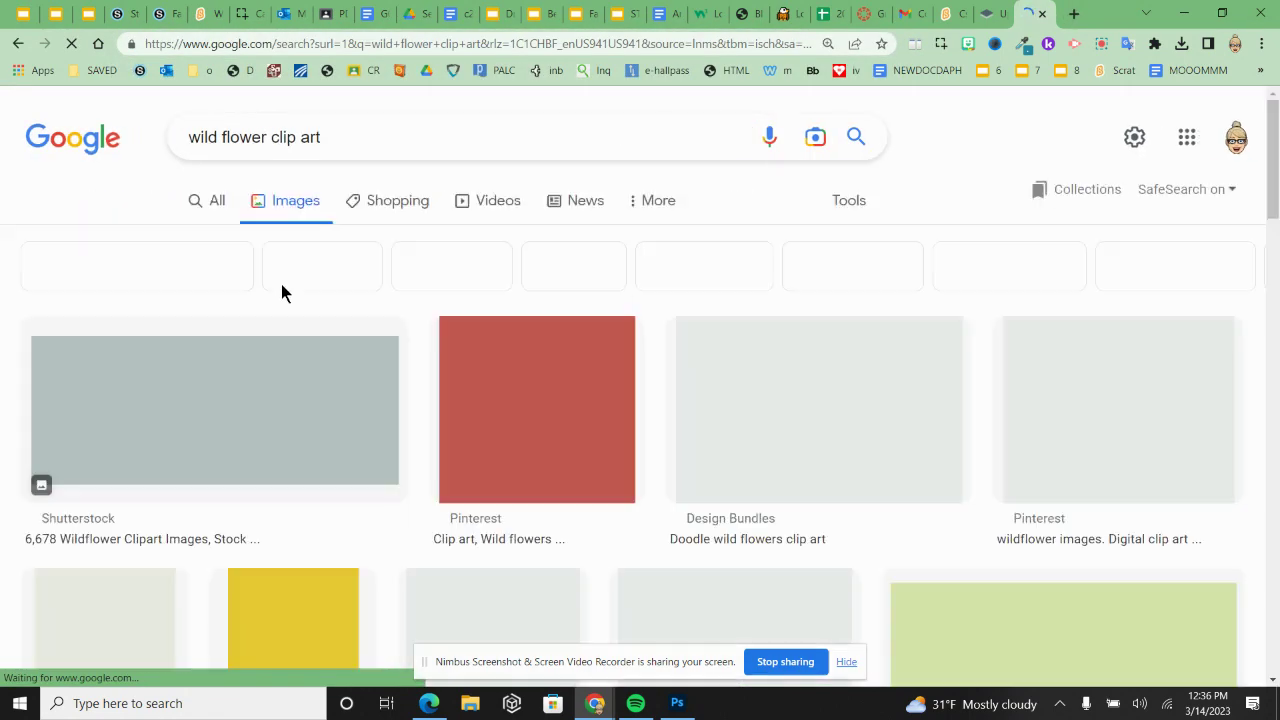
pyautogui.scroll(-3, 297, 497)
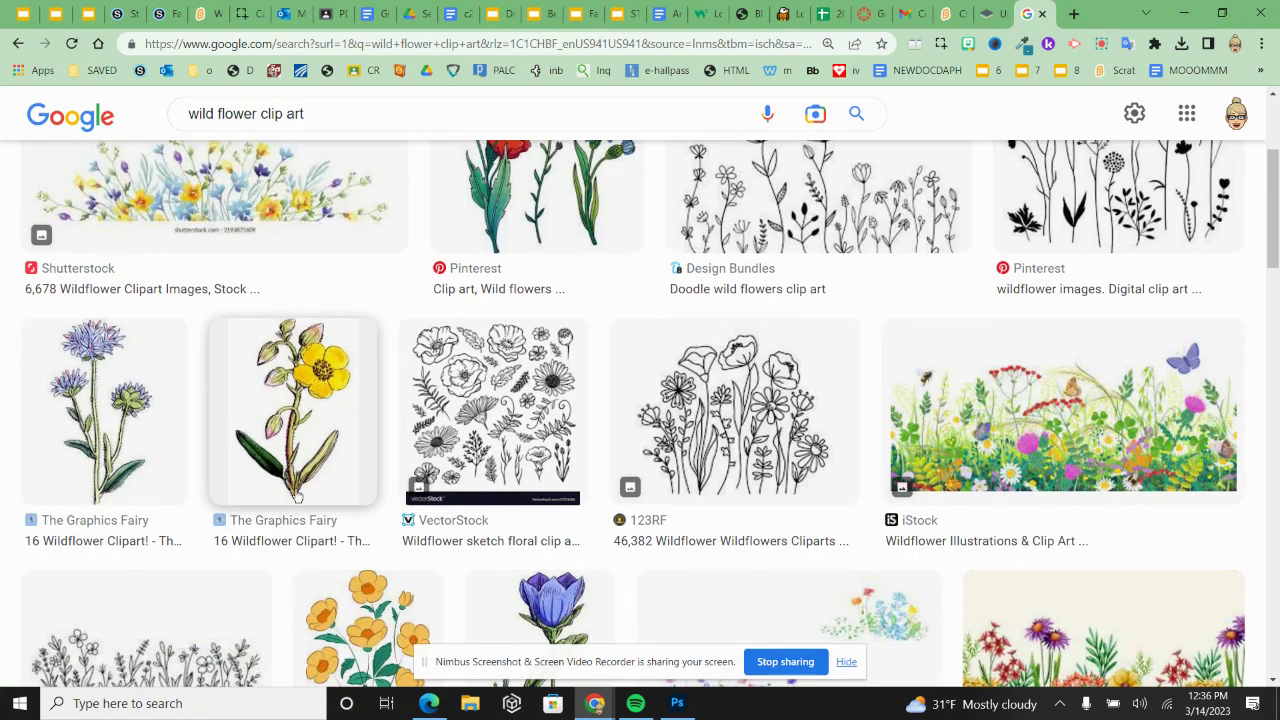
pyautogui.rightClick(160, 448)
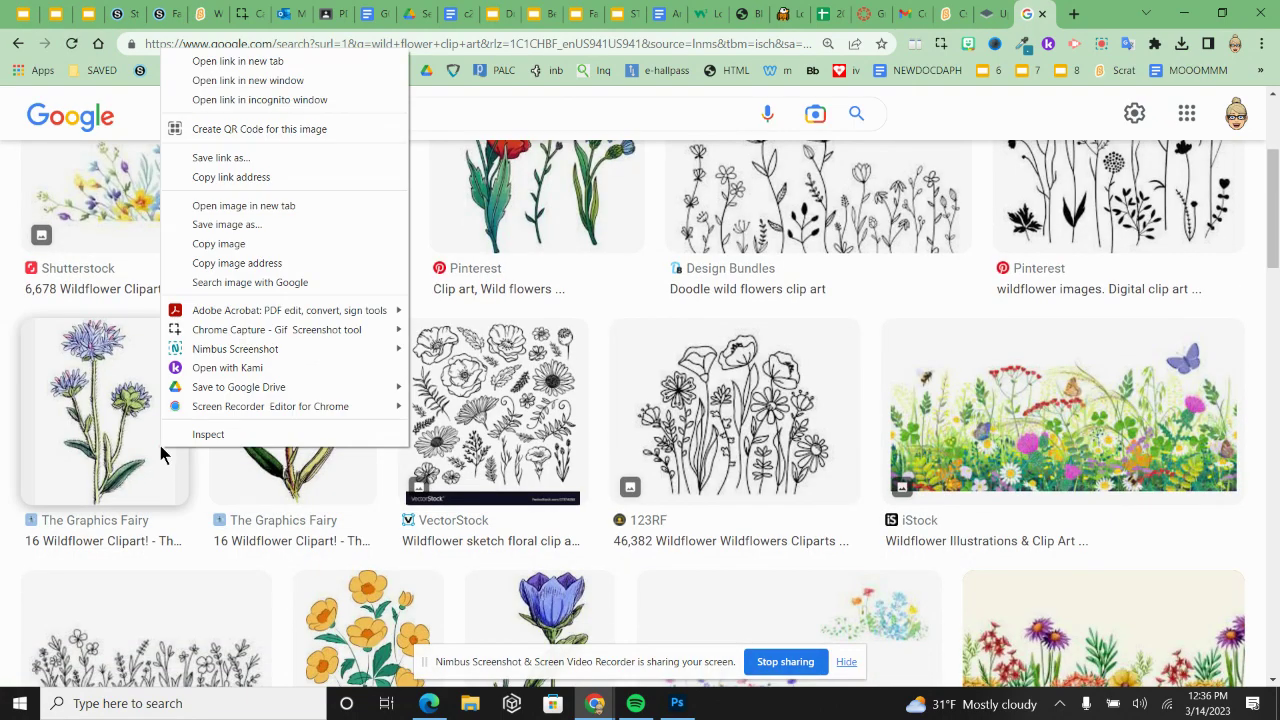
pyautogui.click(243, 266)
# - Switch to remove.bg, remove the background from the copied wildflower image, and download the result
pyautogui.click(990, 14)
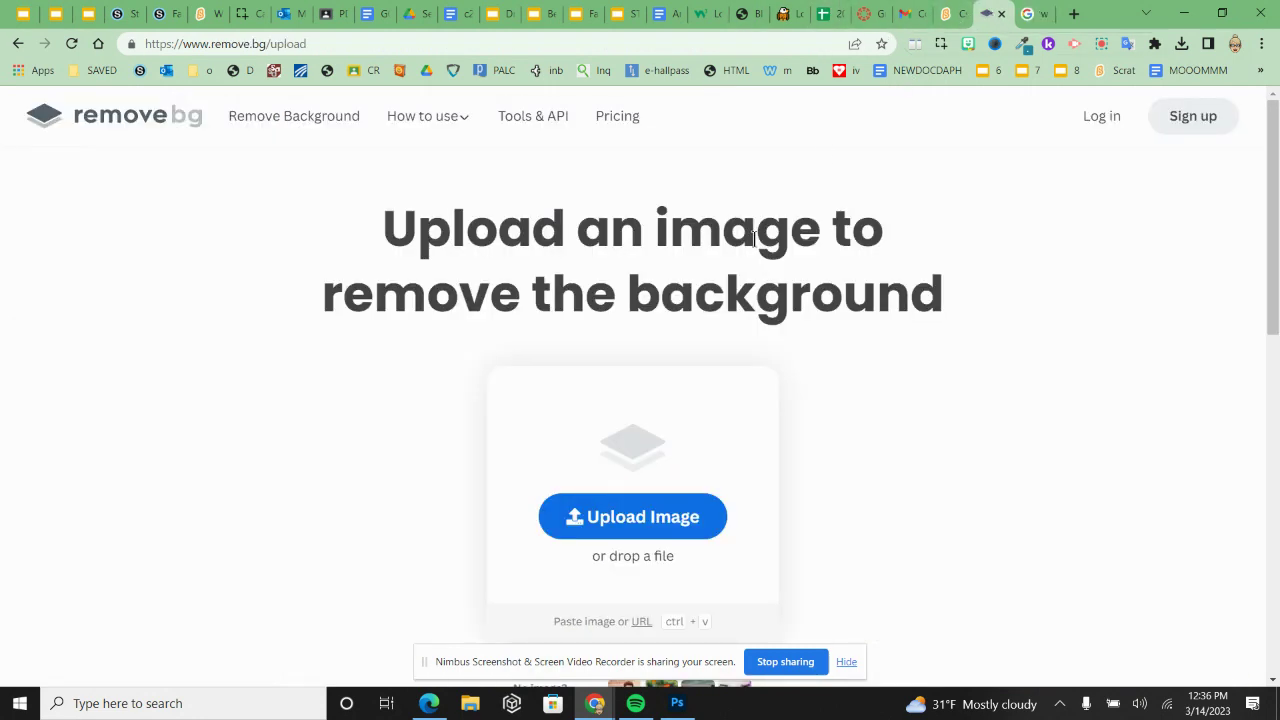
pyautogui.hotkey('ctrl', 'v')
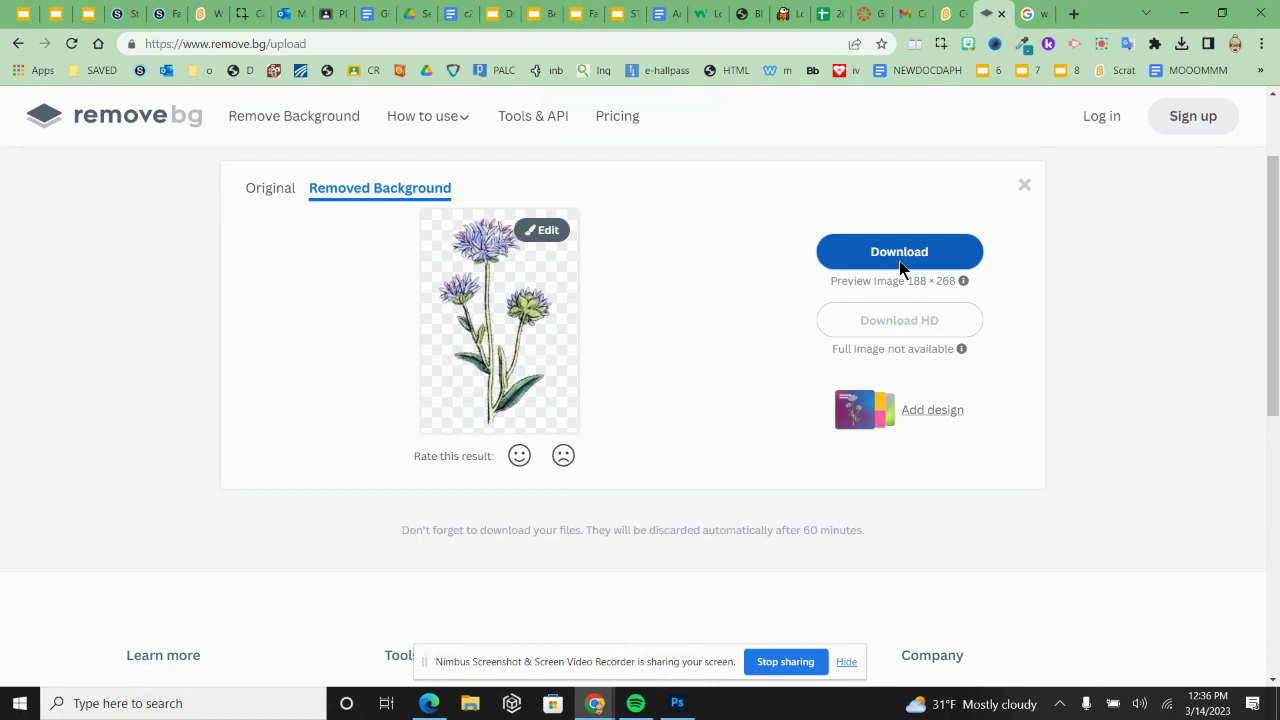
pyautogui.click(899, 258)
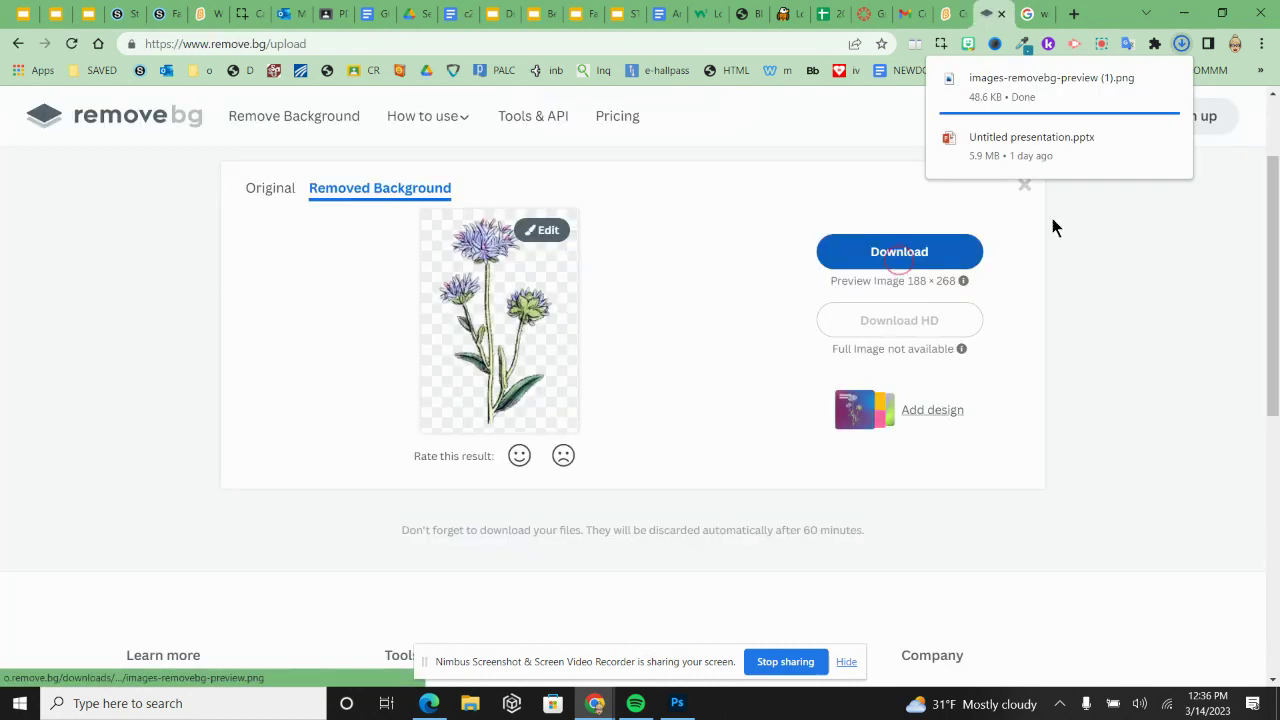
# - Switch to the Fairy Tale Scratch Instruct presentation and insert the downloaded images-removebg-preview (1) picture on slide 4
pyautogui.click(589, 18)
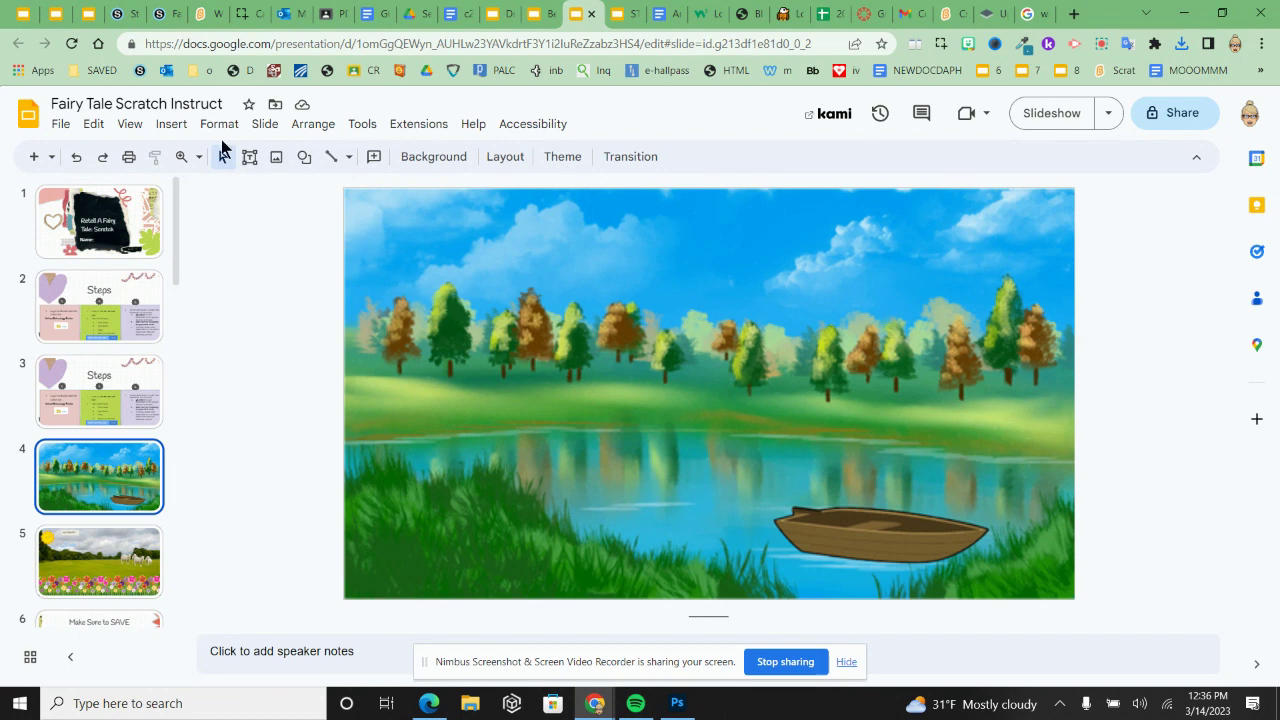
pyautogui.click(184, 128)
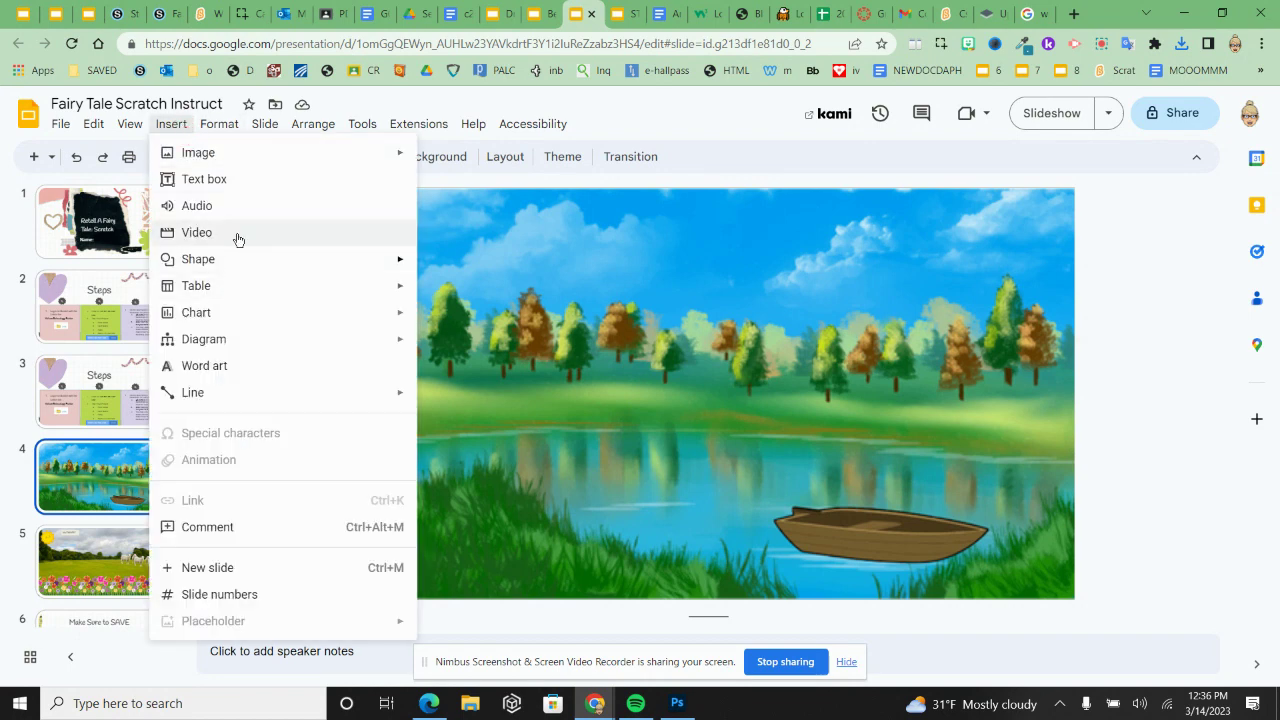
pyautogui.moveTo(259, 154)
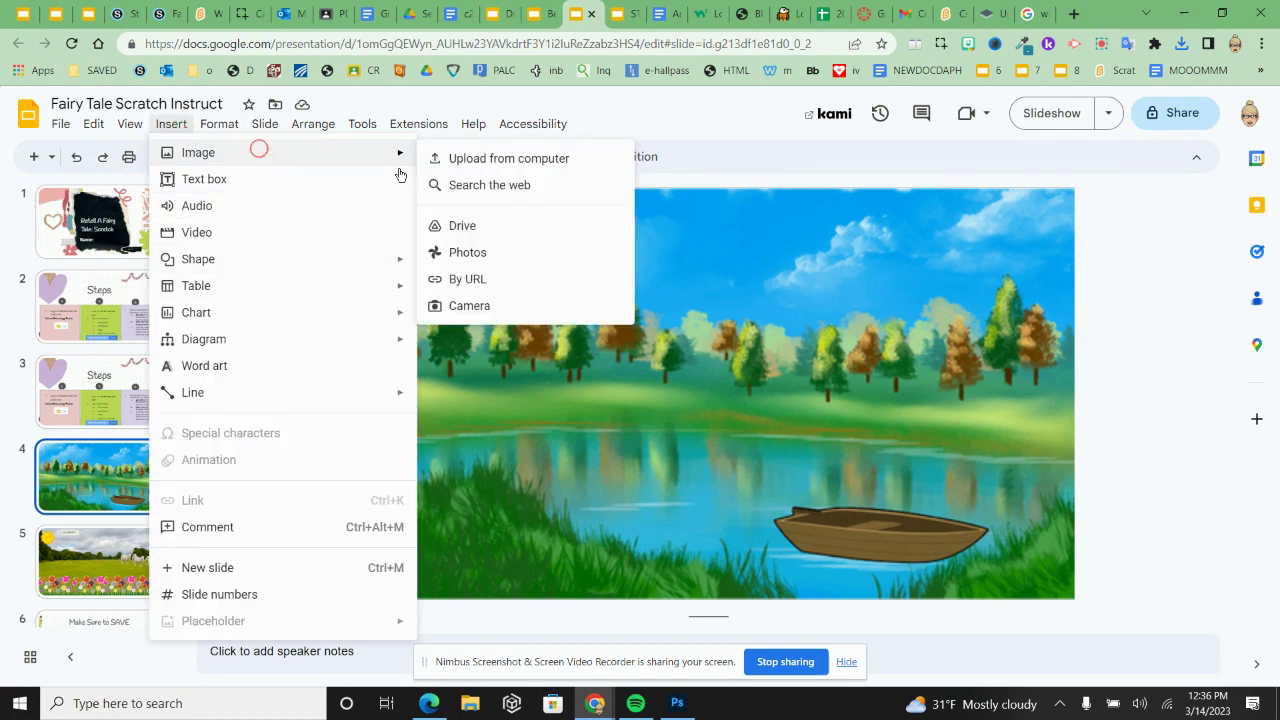
pyautogui.click(472, 164)
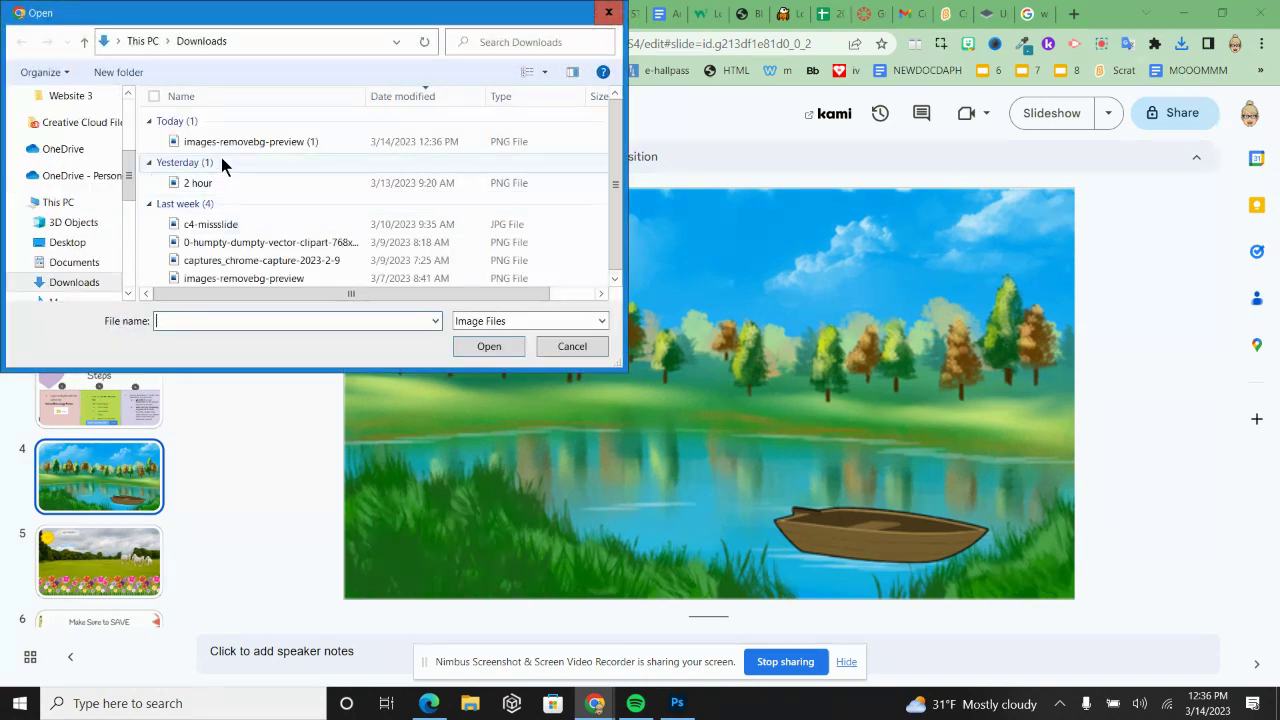
pyautogui.click(250, 141)
pyautogui.click(488, 346)
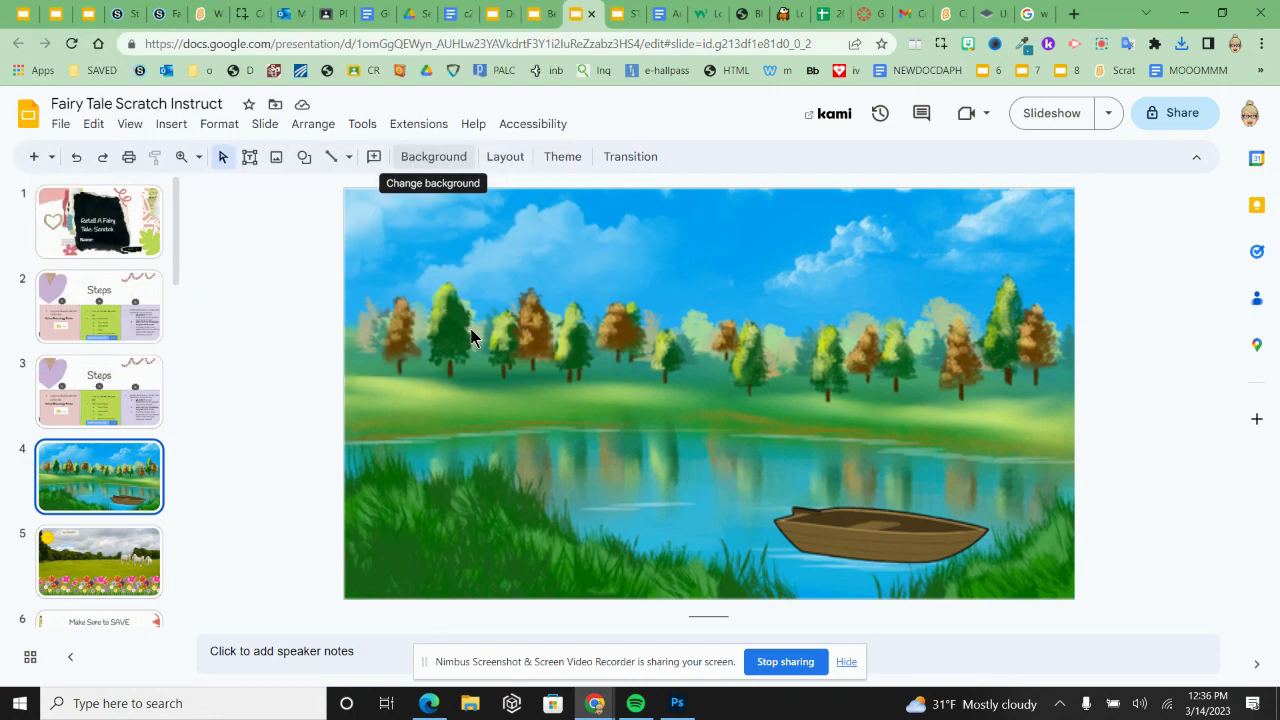
# - Place the purple wildflower on the lower-left grass, duplicate it twice, and shift the last copy to the right
pyautogui.moveTo(462, 311); pyautogui.dragTo(404, 475)
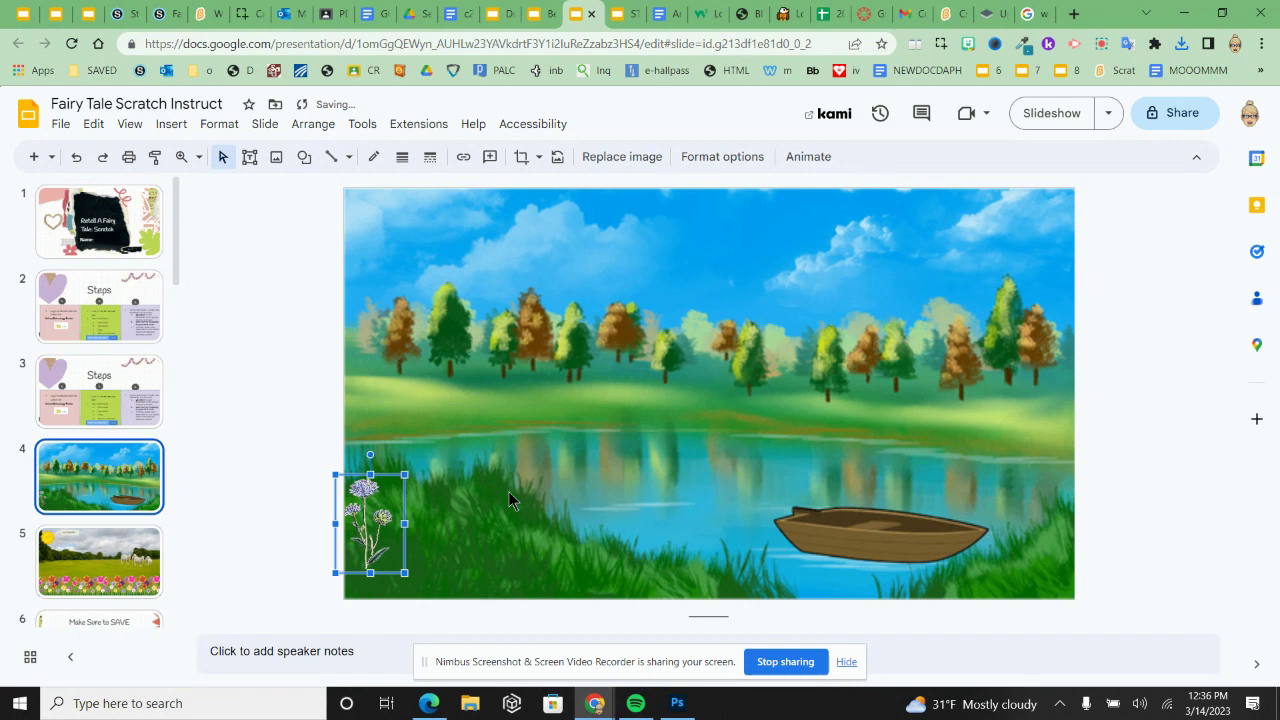
pyautogui.hotkey('ctrl', 'd')
pyautogui.hotkey('ctrl', 'd')
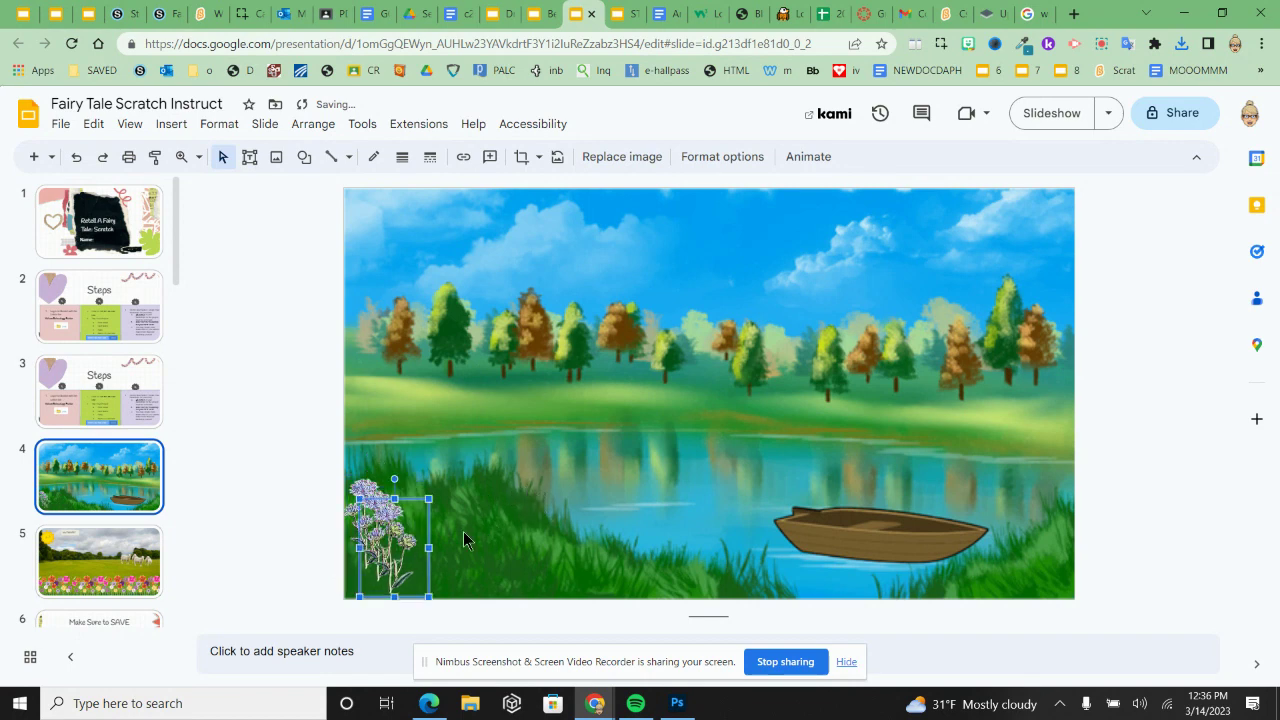
pyautogui.moveTo(418, 541); pyautogui.dragTo(462, 536)
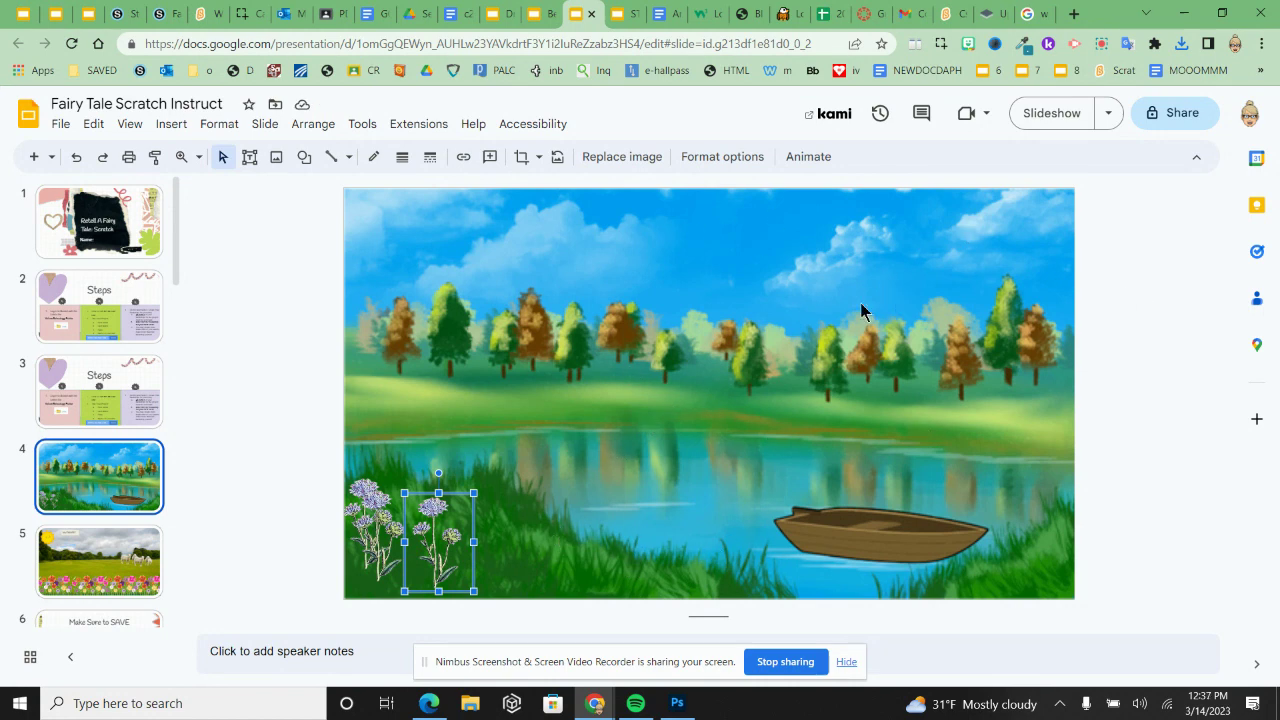
# - Return to the Google image results and search for "cattailclip art" instead
pyautogui.click(1040, 14)
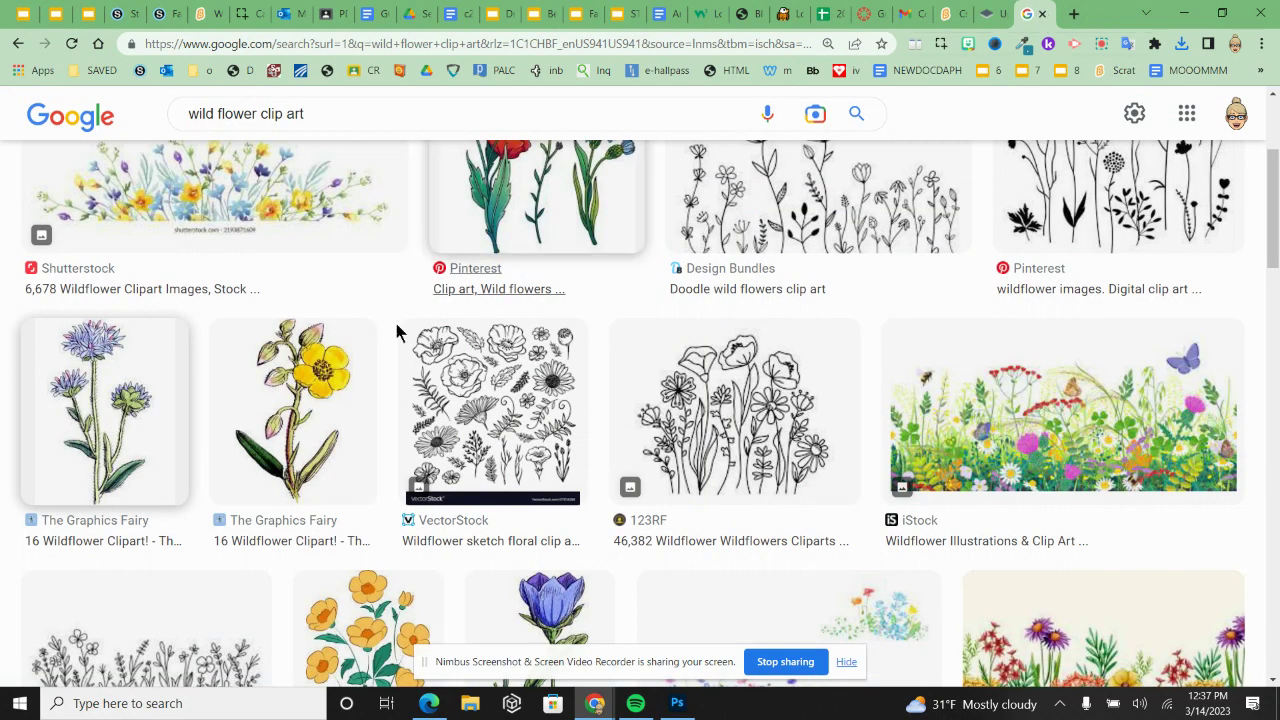
pyautogui.moveTo(259, 118); pyautogui.dragTo(134, 113)
pyautogui.press('BackSpace')
pyautogui.write('catta')
pyautogui.write('il')
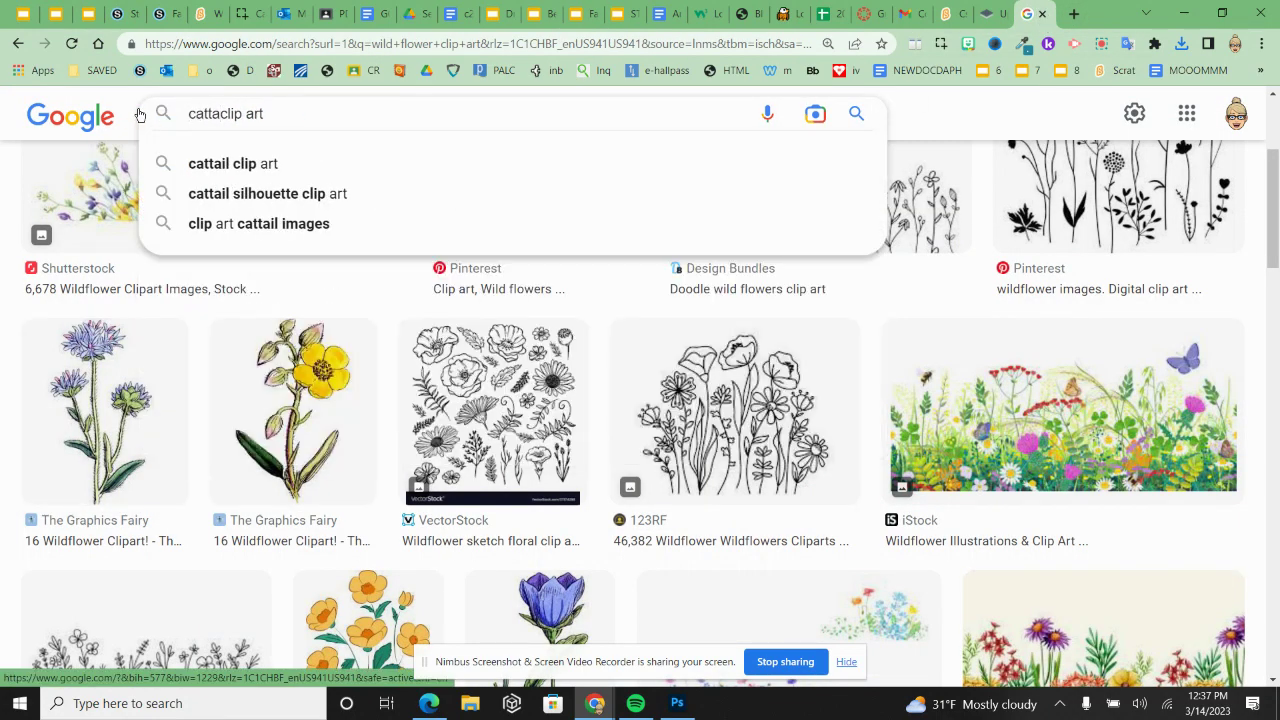
pyautogui.press('Return')
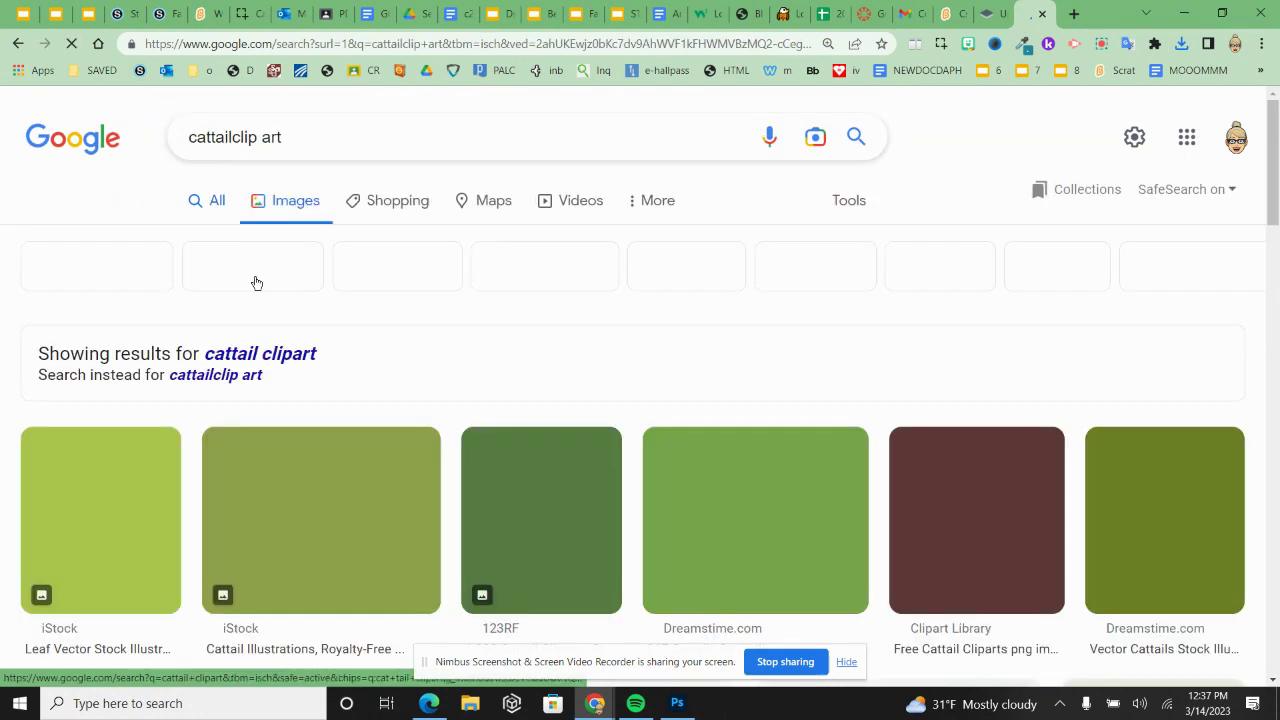
# - Copy the Dreamstime picture of a dense row of cattails, remove its background in remove.bg, and download the result
pyautogui.rightClick(702, 490)
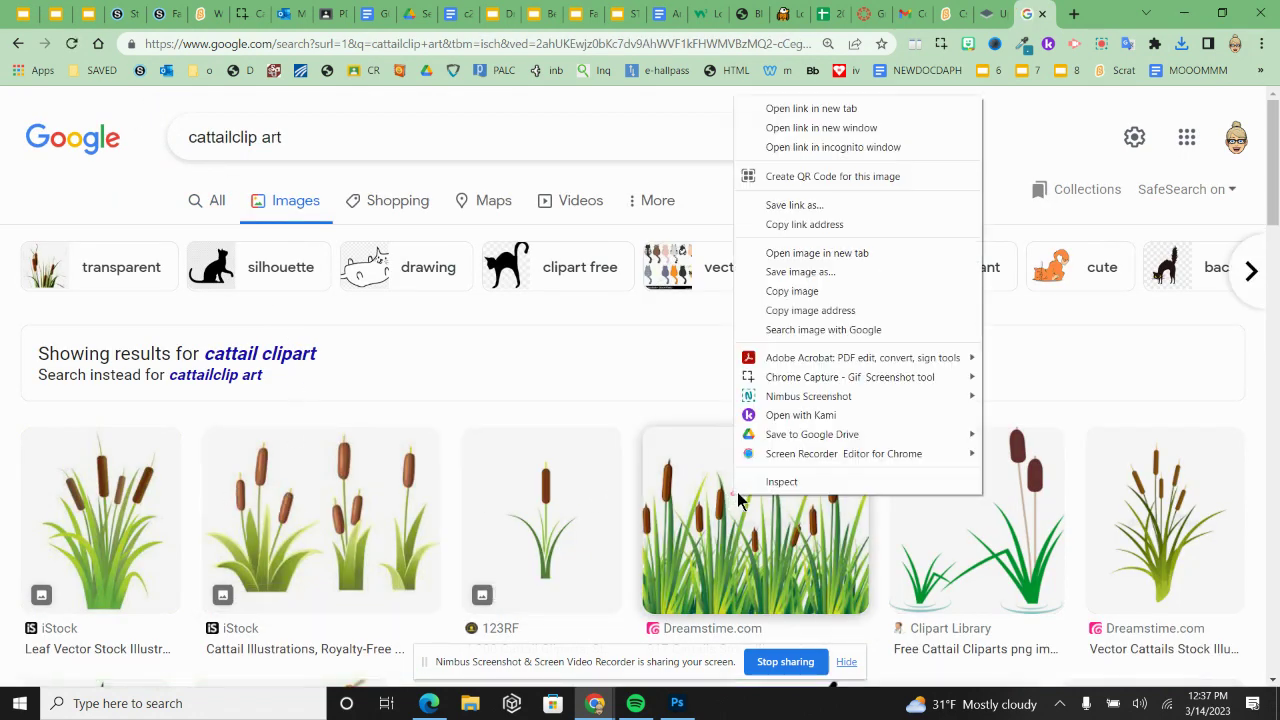
pyautogui.click(790, 298)
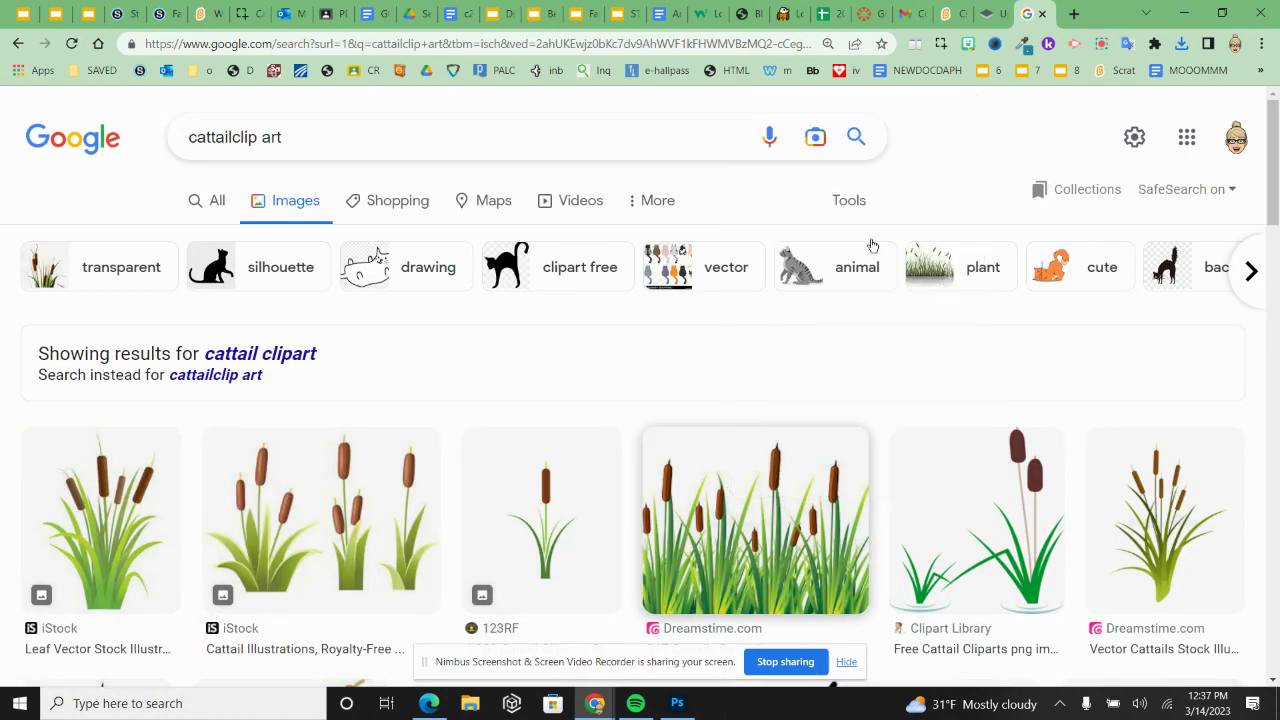
pyautogui.click(993, 16)
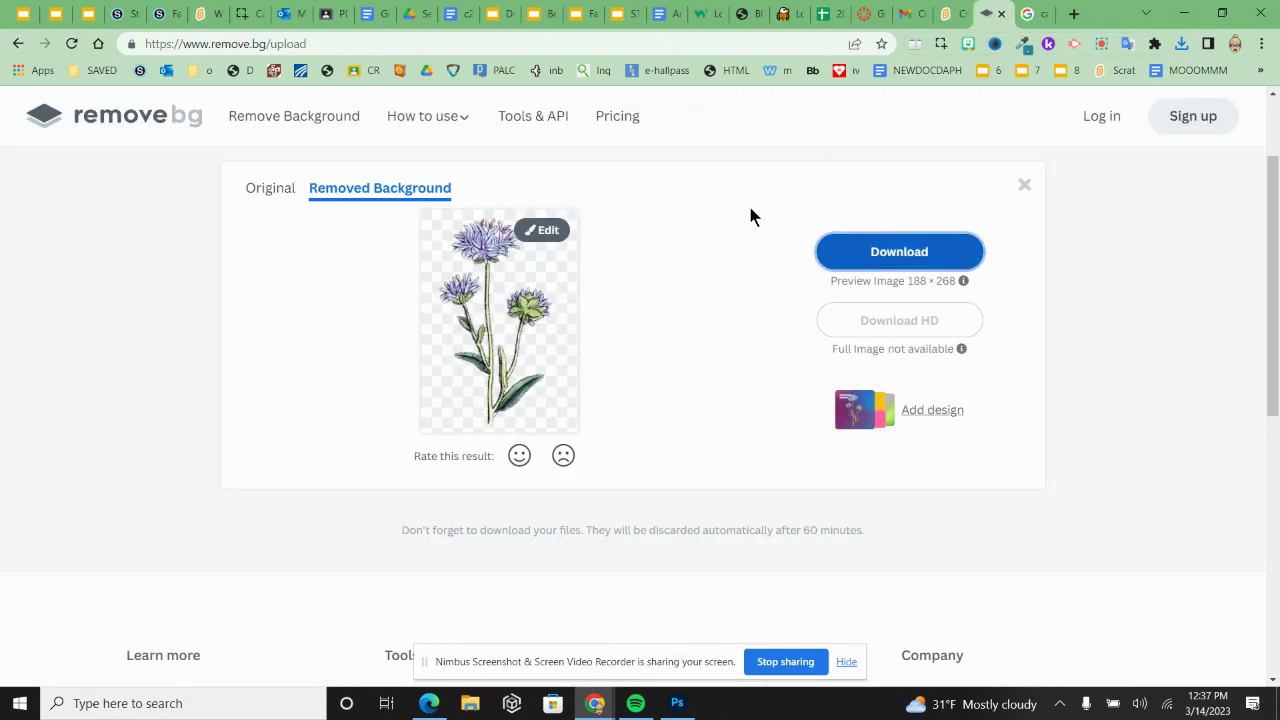
pyautogui.hotkey('ctrl', 'v')
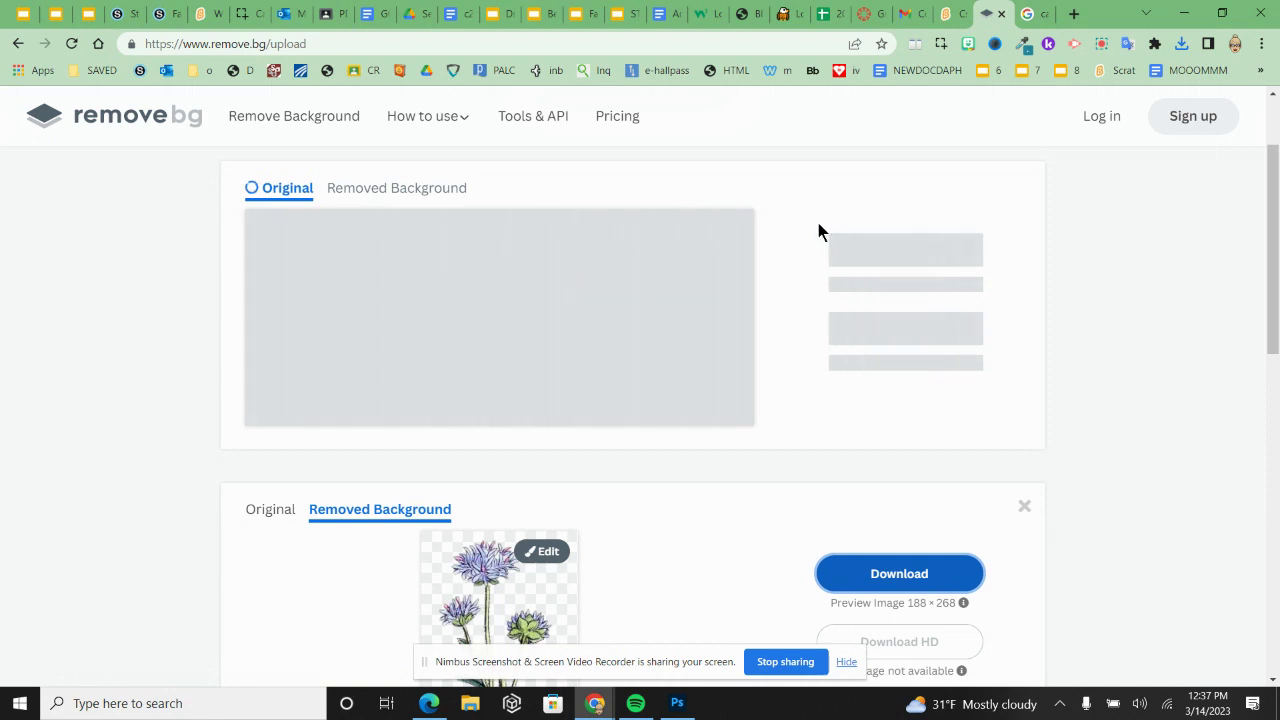
pyautogui.click(910, 230)
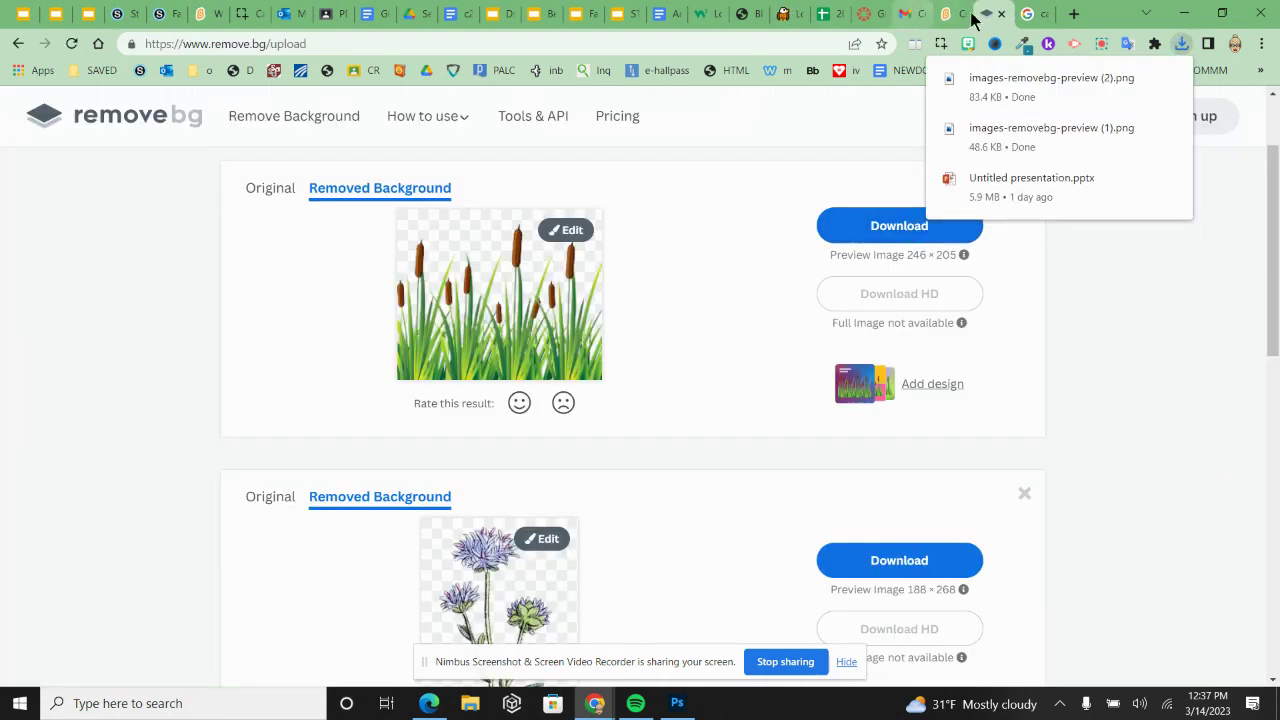
# - Insert the downloaded images-removebg-preview (2) cattails on slide 4 and place them, slightly reduced, on the pond's left far bank
pyautogui.click(585, 14)
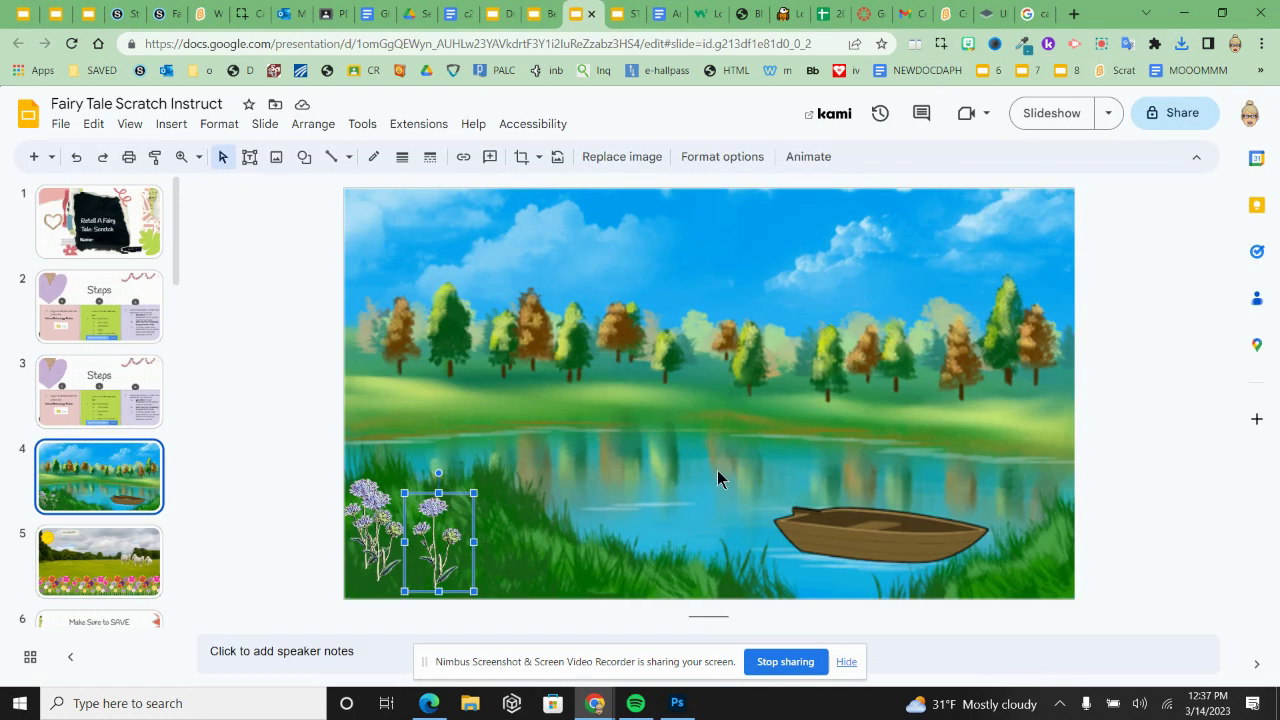
pyautogui.click(717, 478)
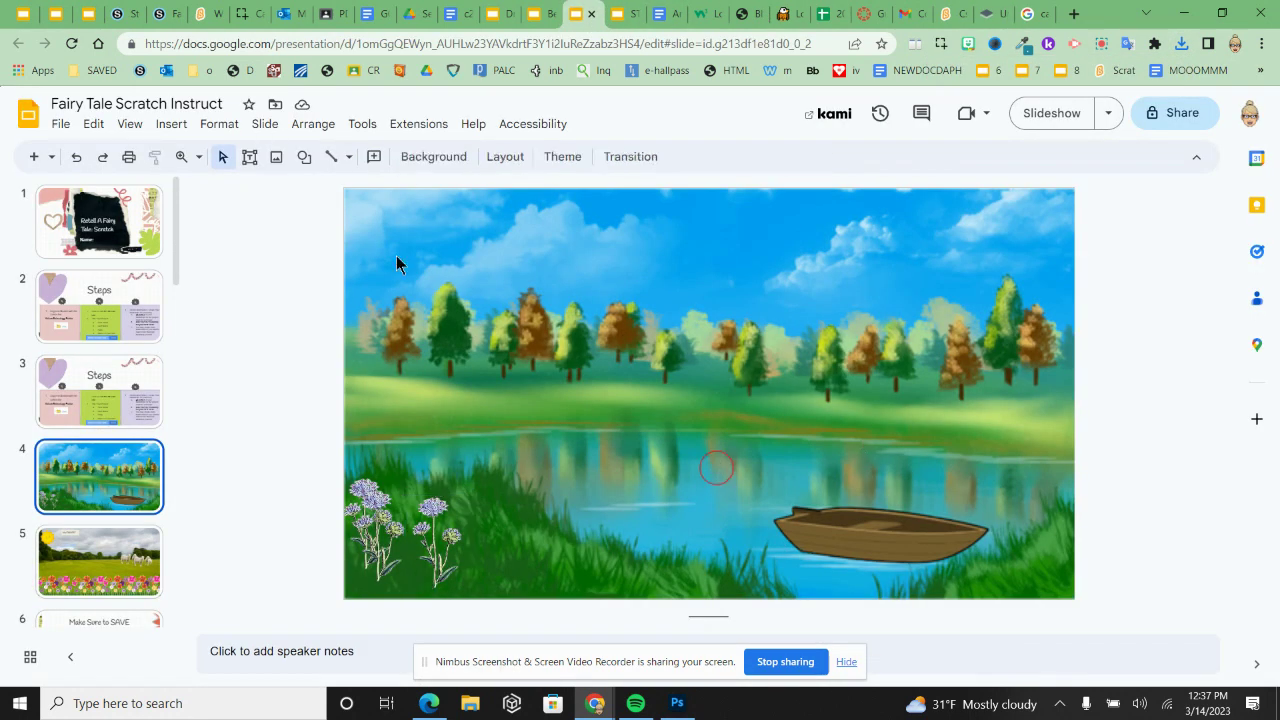
pyautogui.click(175, 131)
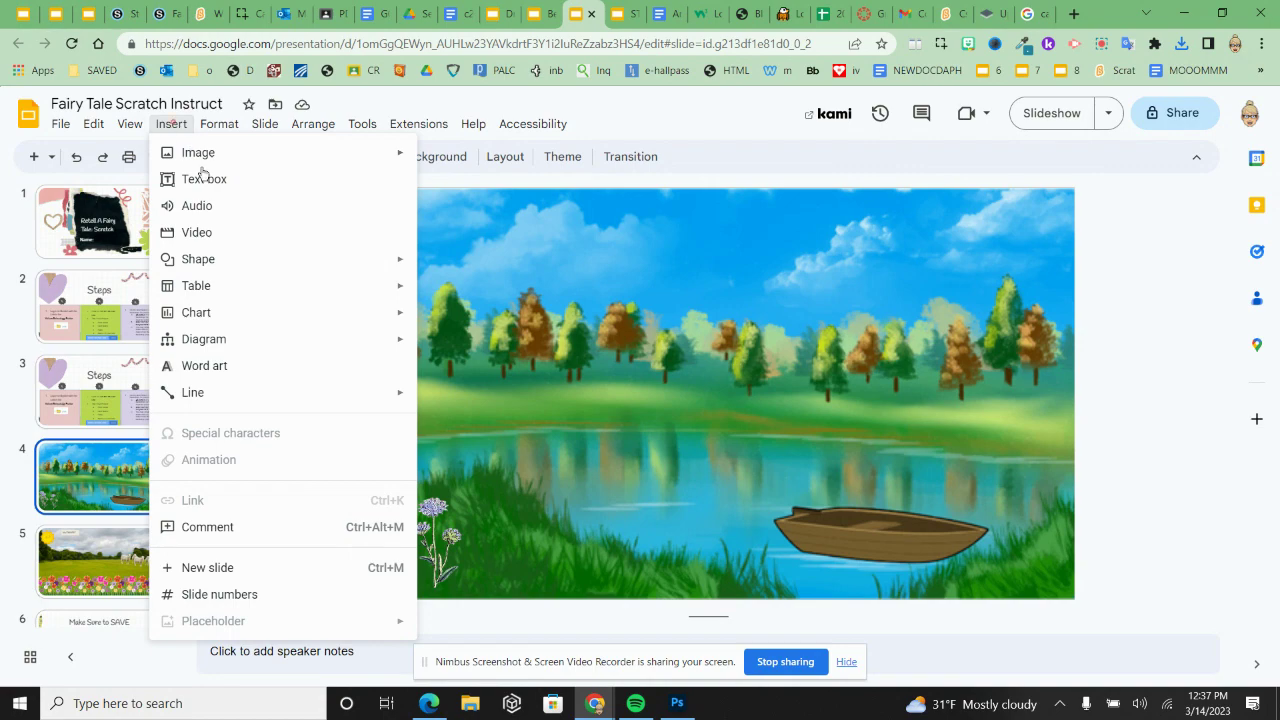
pyautogui.moveTo(231, 149)
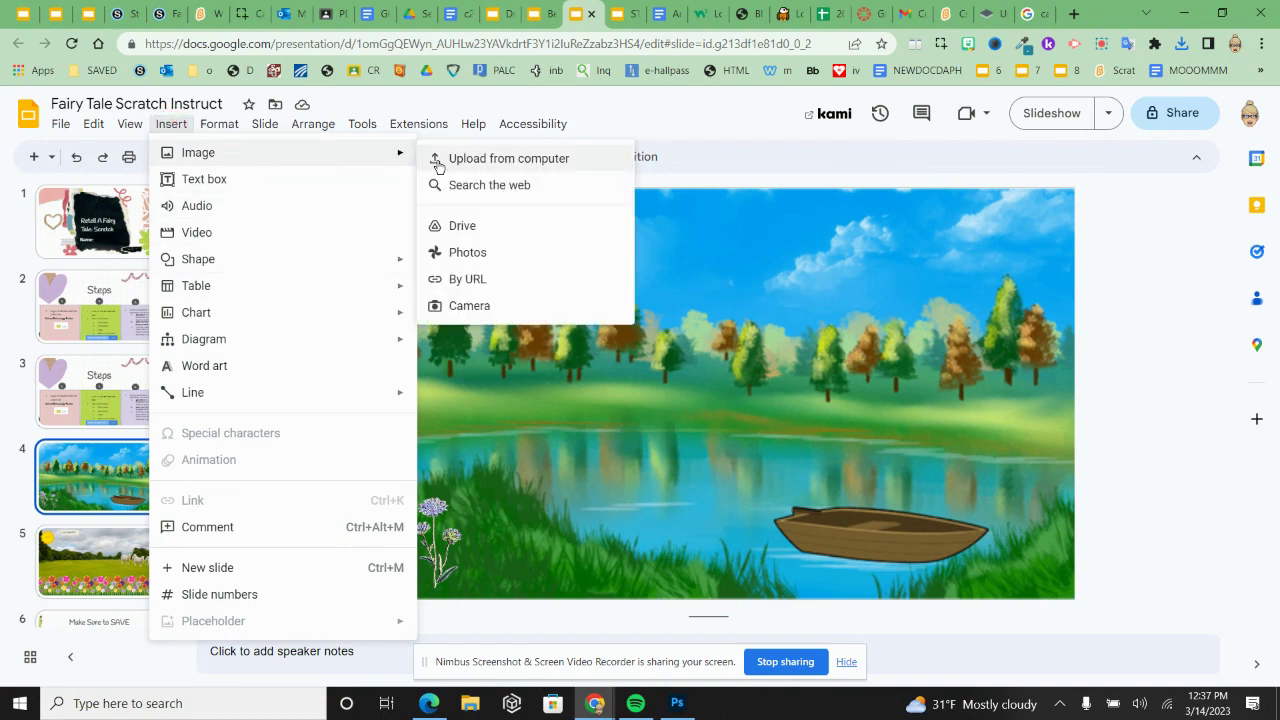
pyautogui.click(436, 159)
pyautogui.click(240, 142)
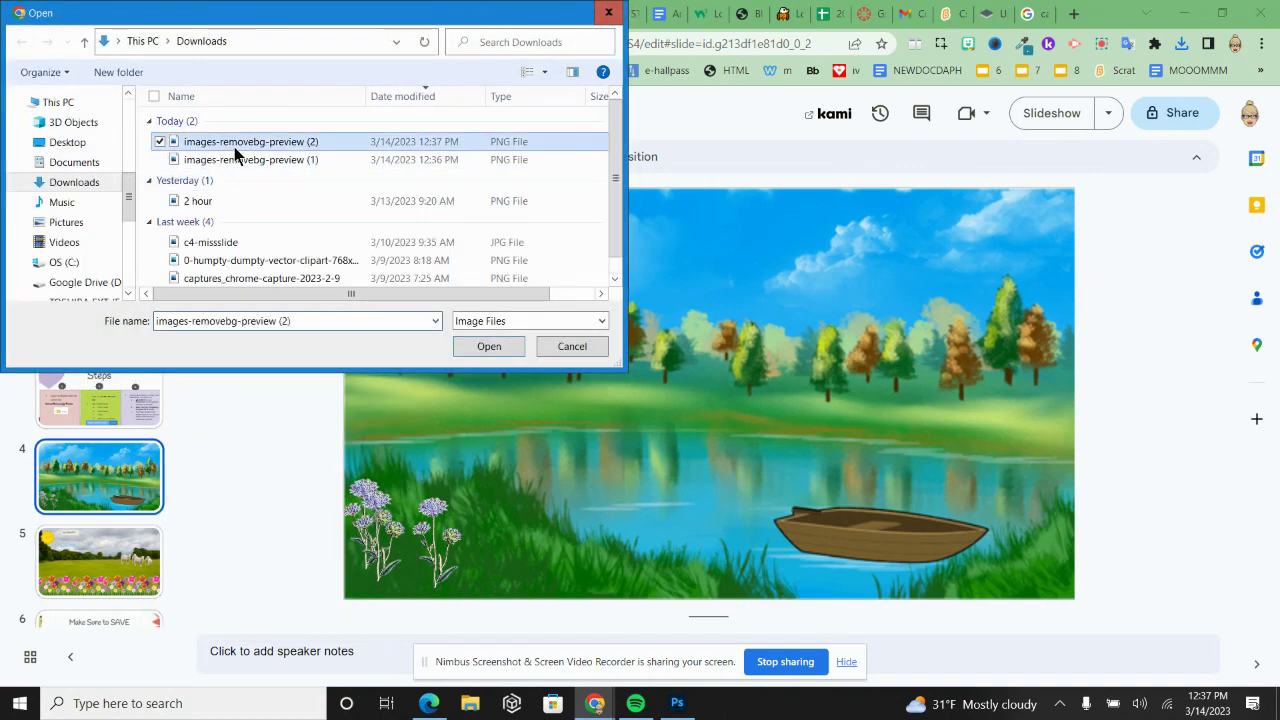
pyautogui.click(489, 346)
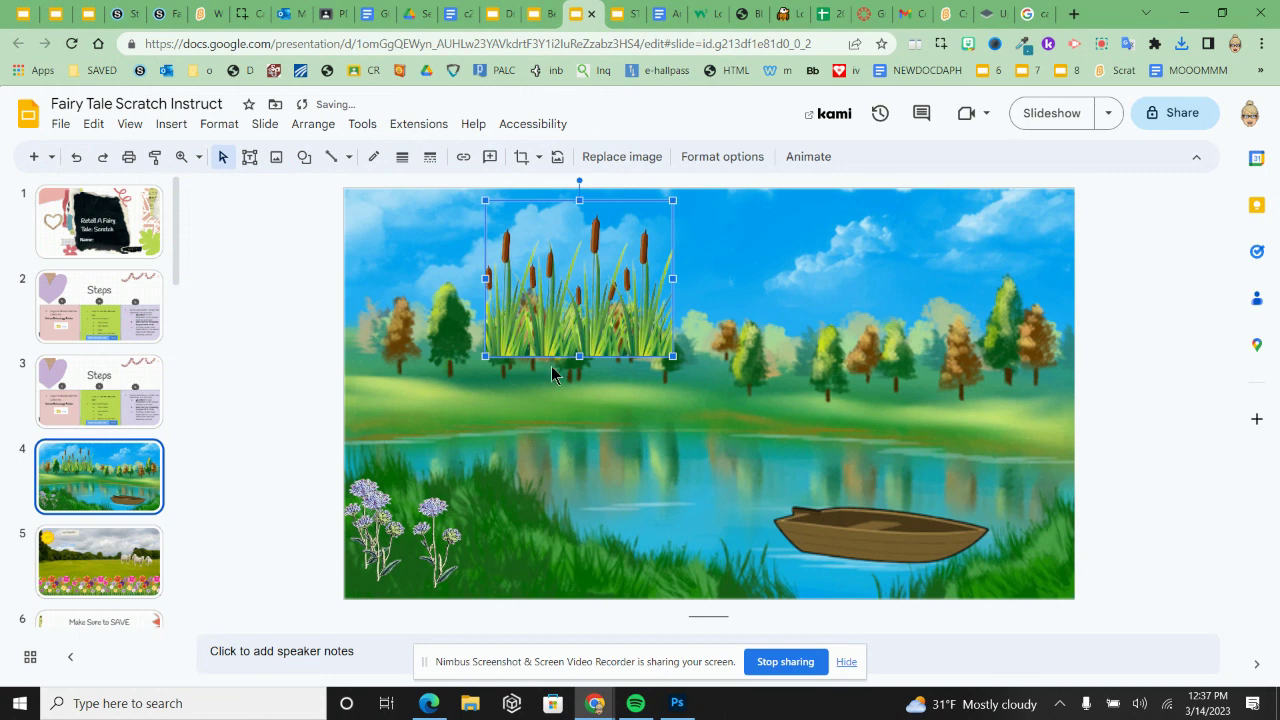
pyautogui.moveTo(538, 318); pyautogui.dragTo(425, 413)
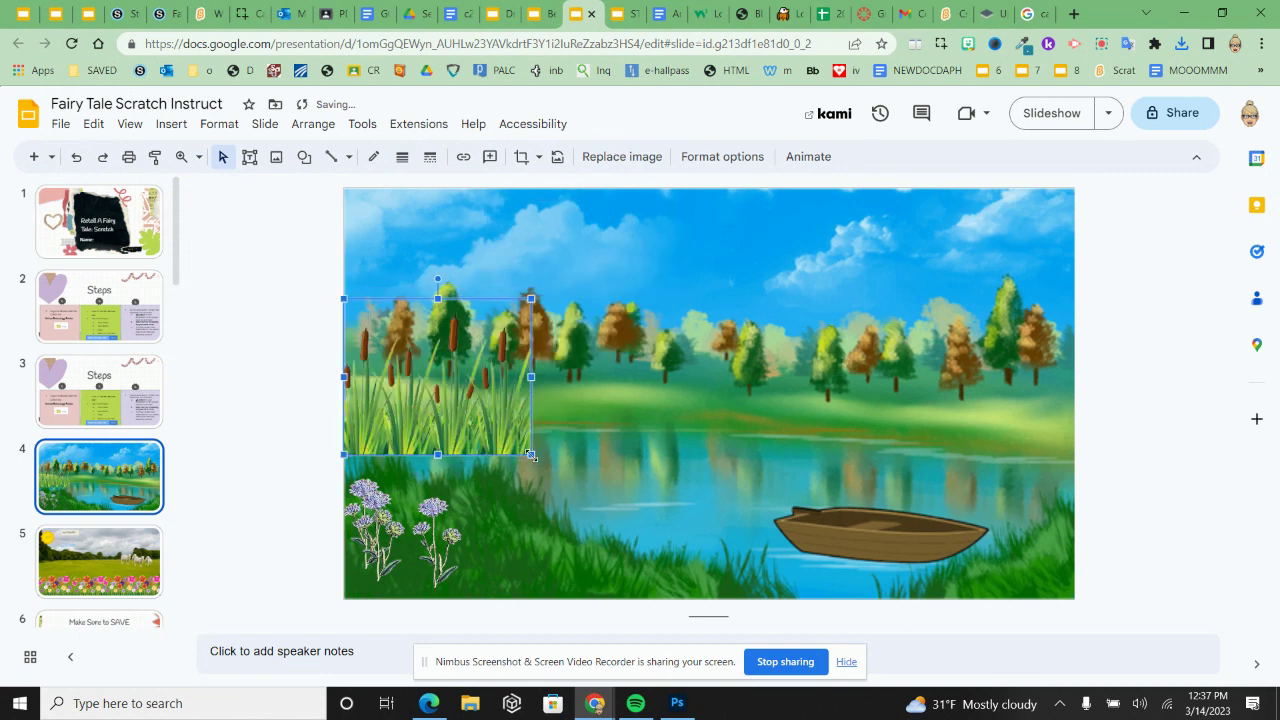
pyautogui.moveTo(529, 453); pyautogui.dragTo(503, 430)
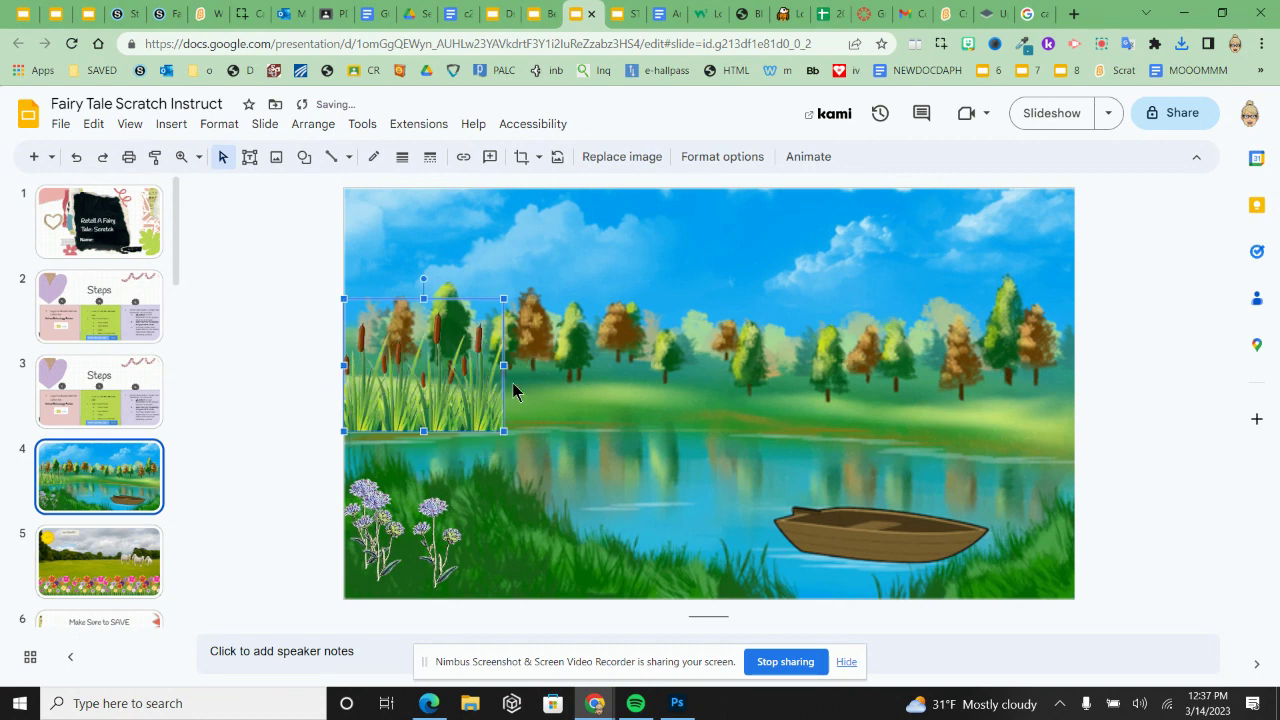
# - Try tilting the cattails slightly counterclockwise, and undo the rotation
pyautogui.moveTo(423, 278); pyautogui.dragTo(415, 291)
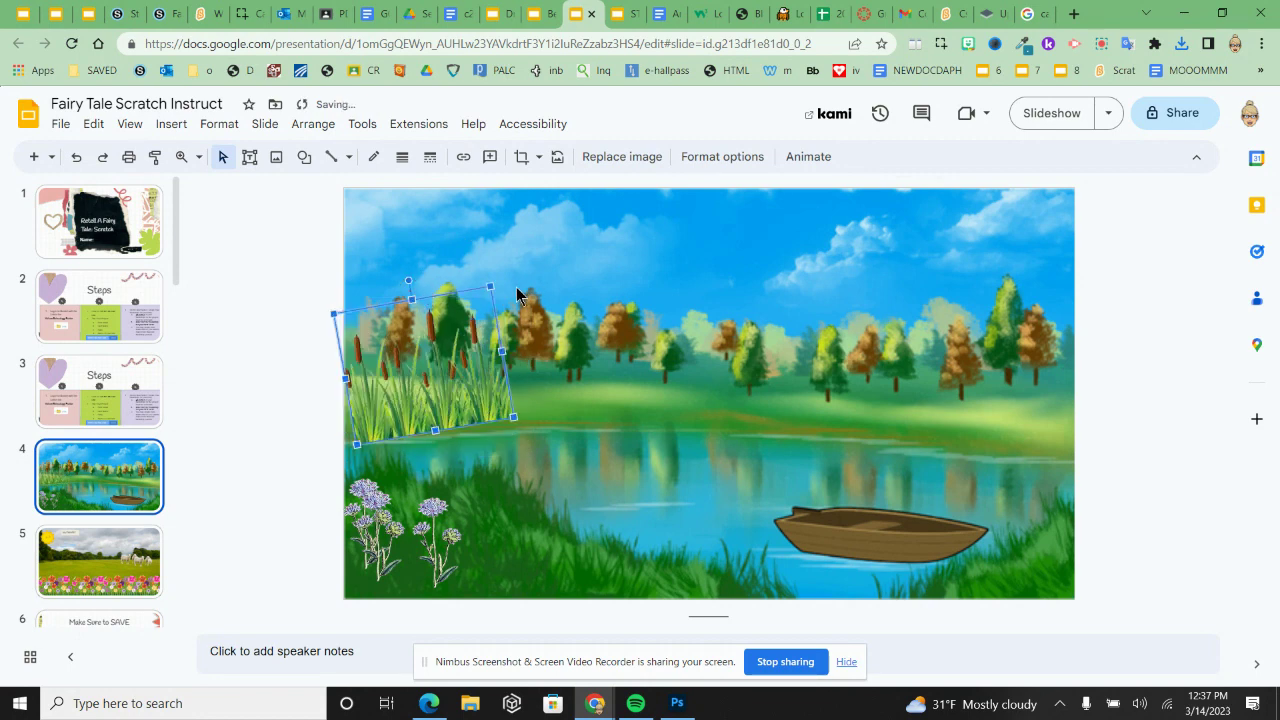
pyautogui.hotkey('ctrl', 'z')
pyautogui.click(628, 390)
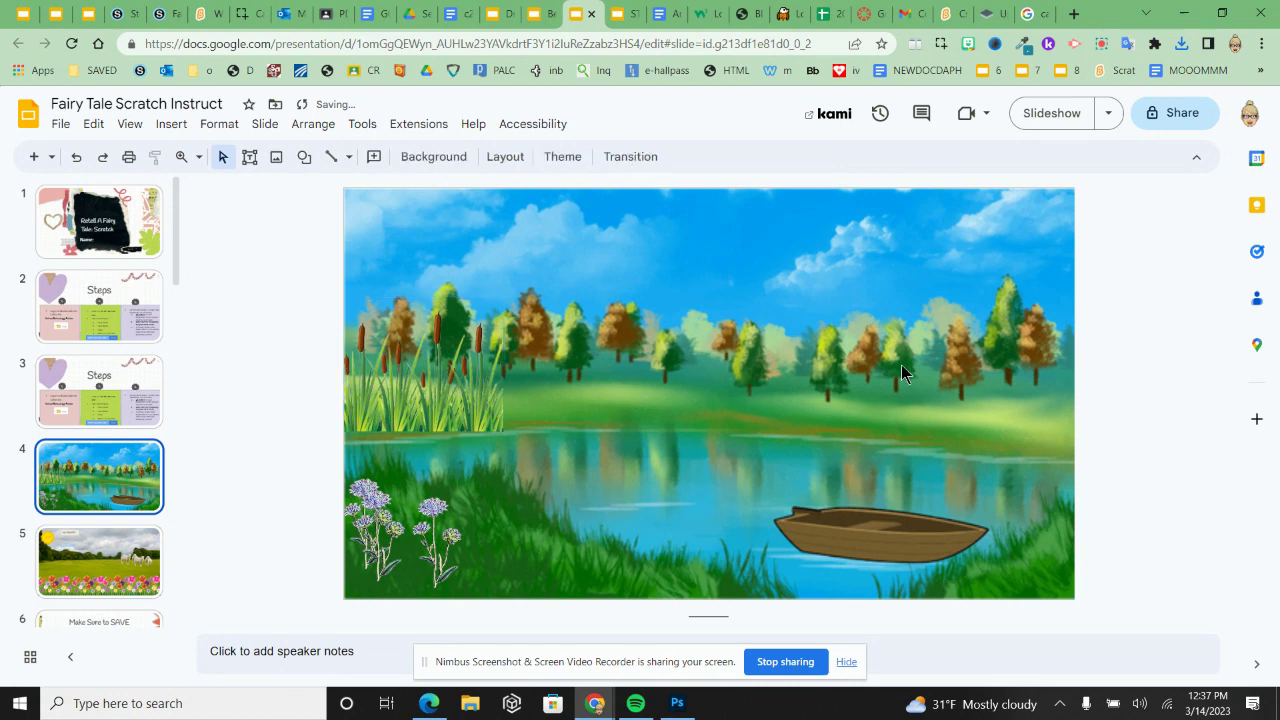
# - Duplicate the cattails onto the pond's right bank, flush with the slide's right edge, and deselect them
pyautogui.click(412, 400)
pyautogui.moveTo(415, 408); pyautogui.dragTo(1004, 422)
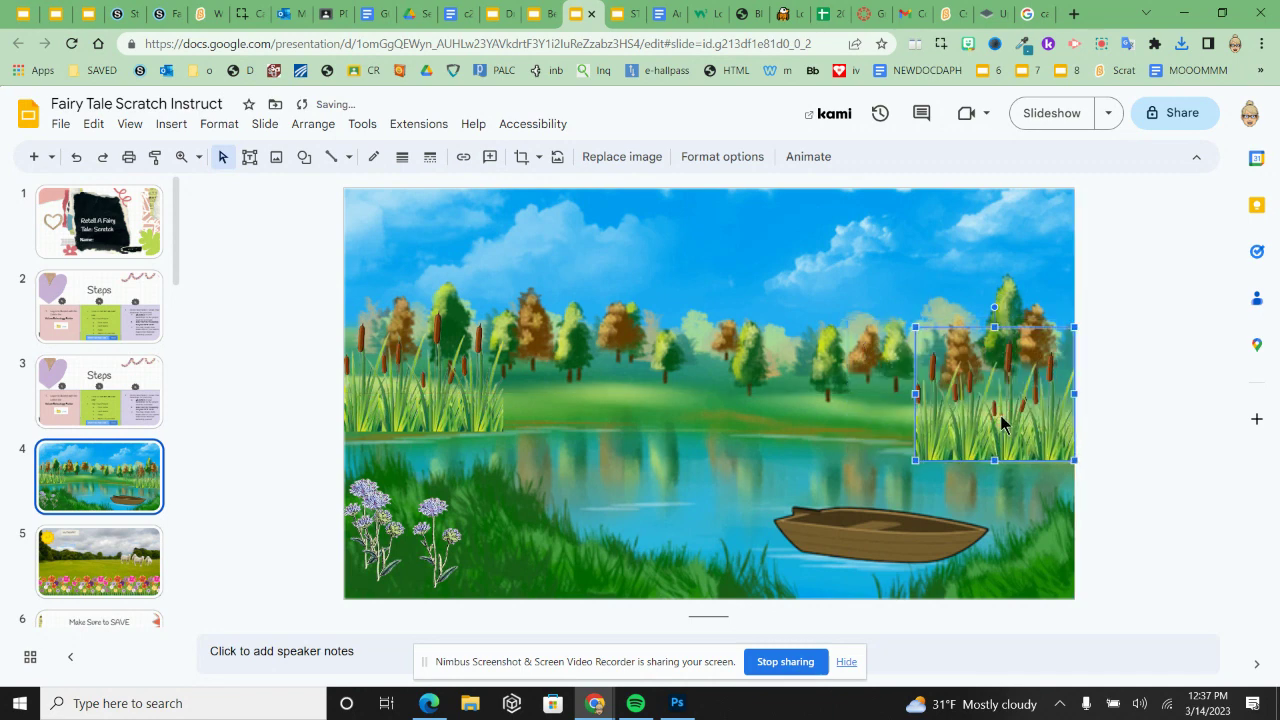
pyautogui.click(1145, 338)
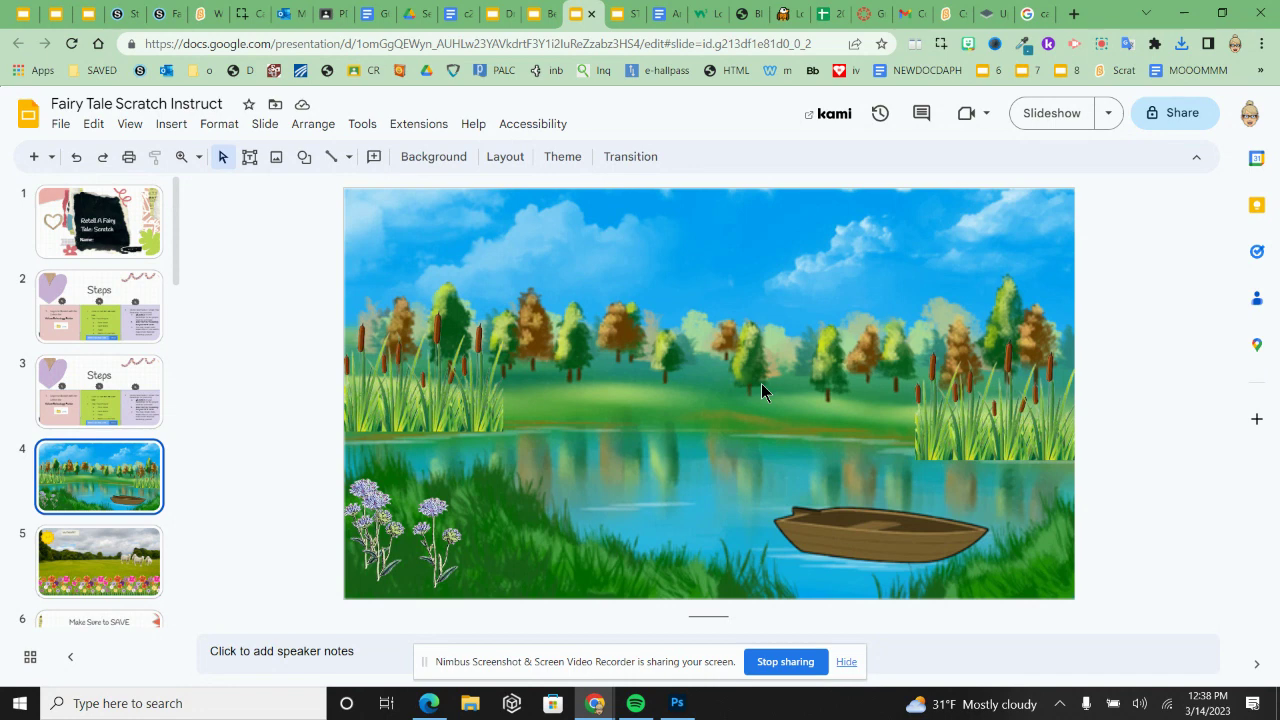
# - Download the finished pond scene on slide 4 as a JPEG image of the current slide
pyautogui.click(60, 123)
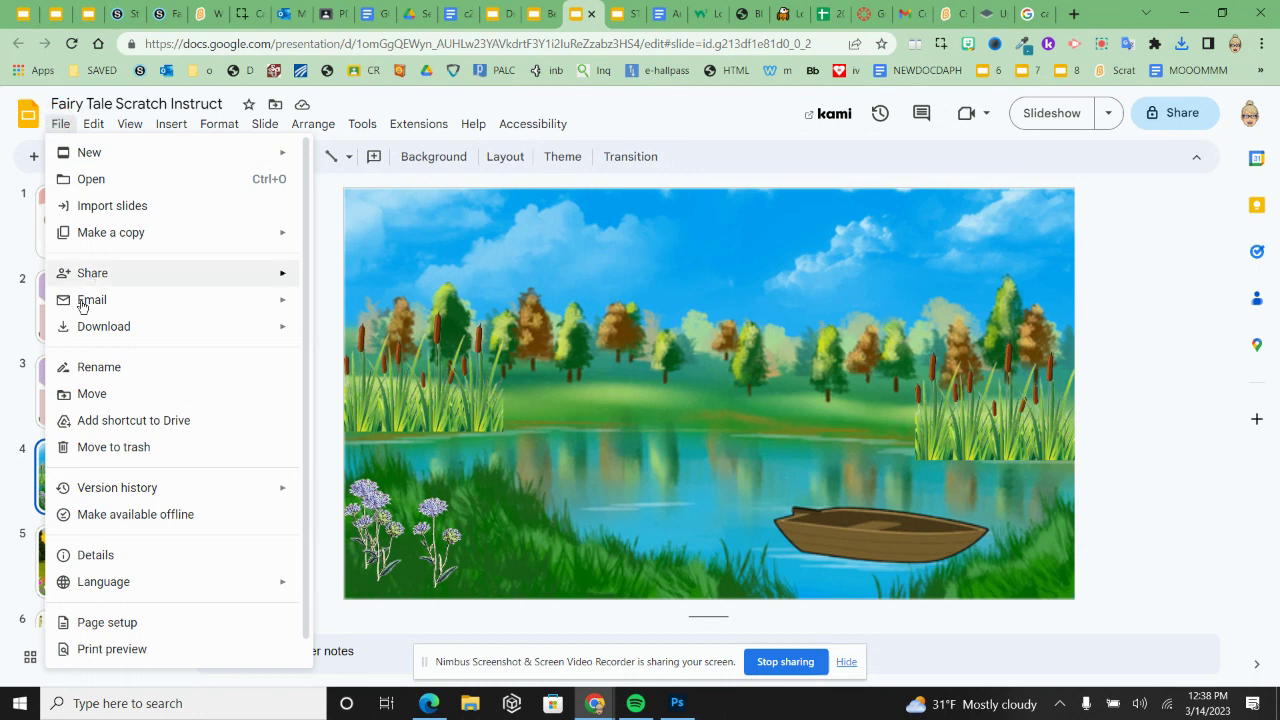
pyautogui.moveTo(80, 338)
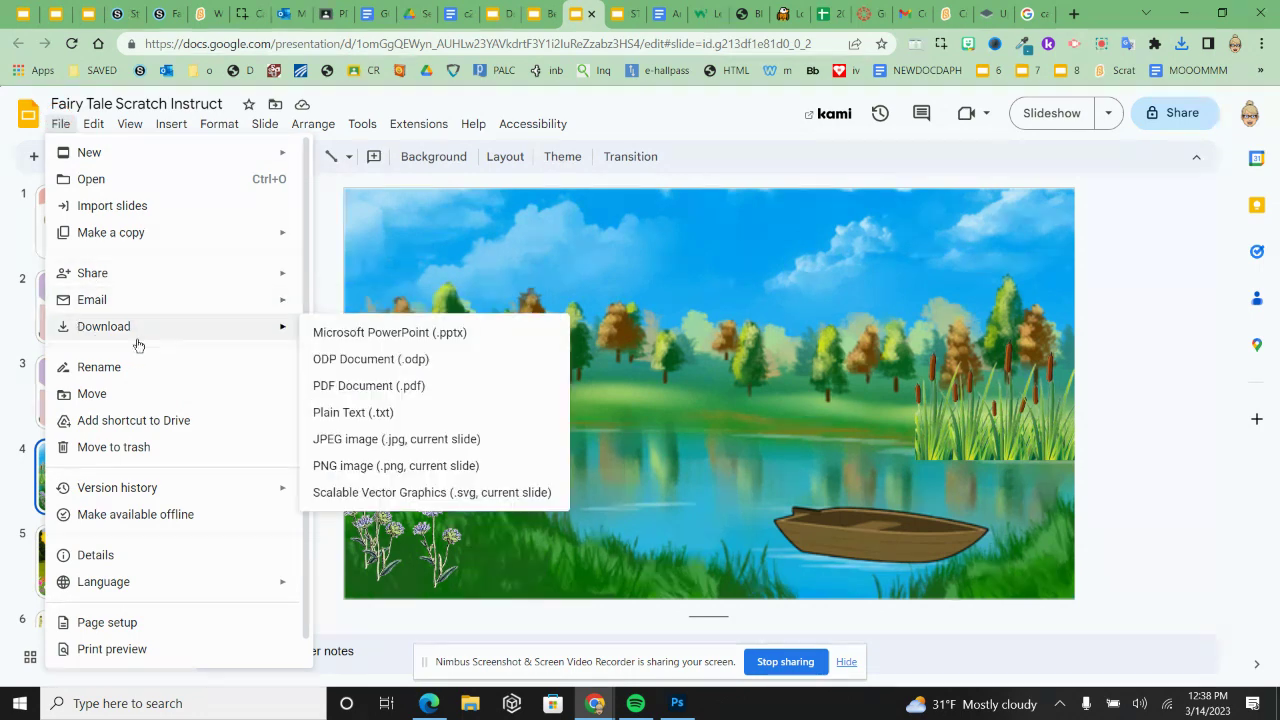
pyautogui.click(444, 430)
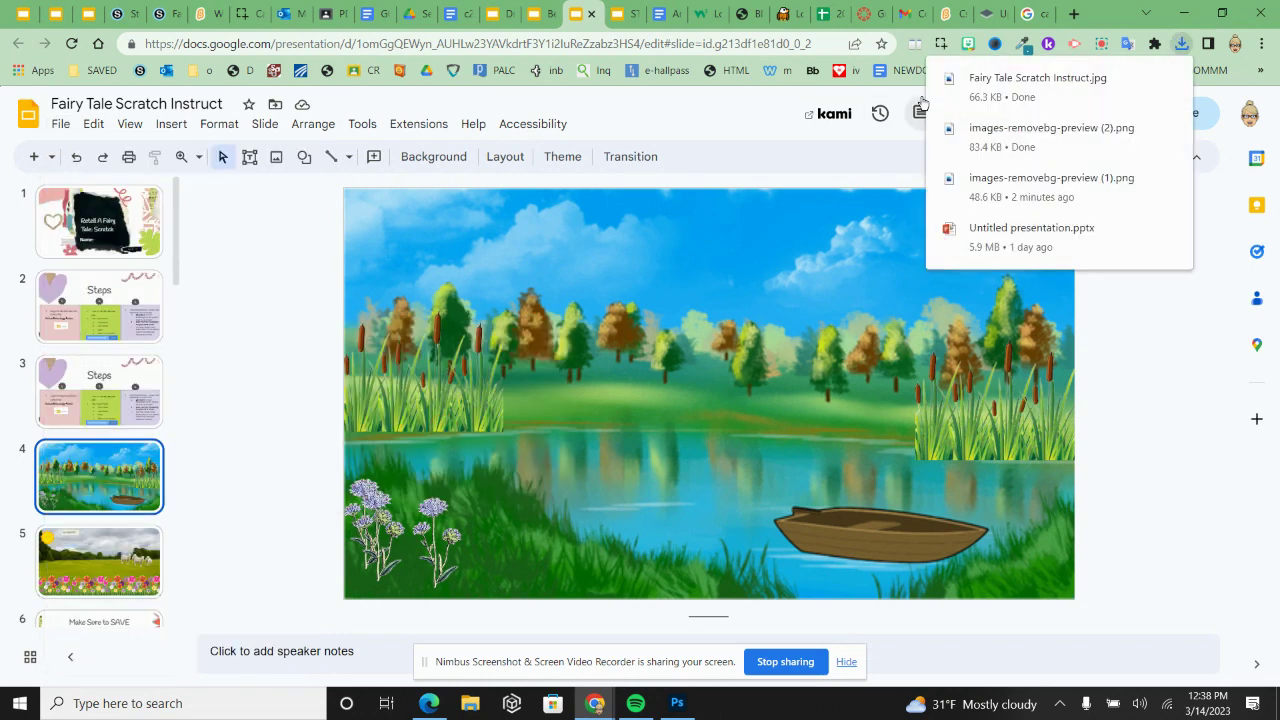
# - Switch to the Watts-Demo project in the Scratch editor and upload the Fairy Tale Scratch Instruct JPG from Downloads as a backdrop
pyautogui.click(943, 15)
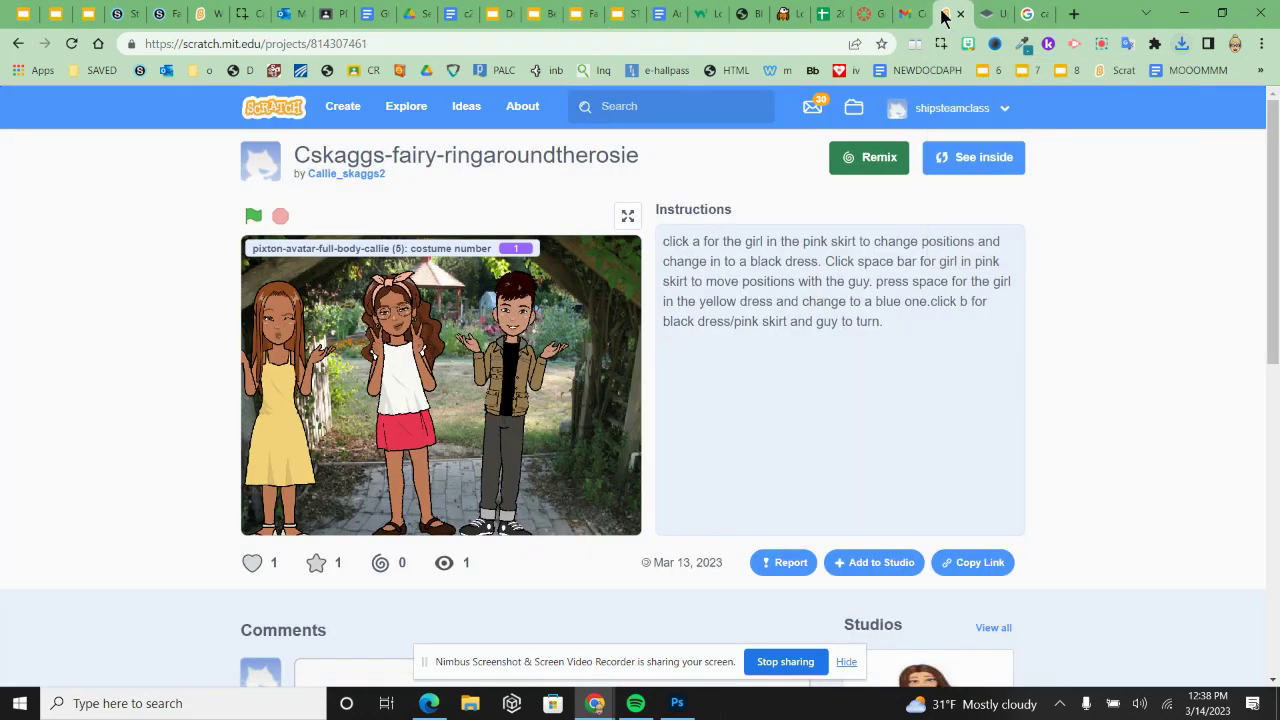
pyautogui.click(210, 14)
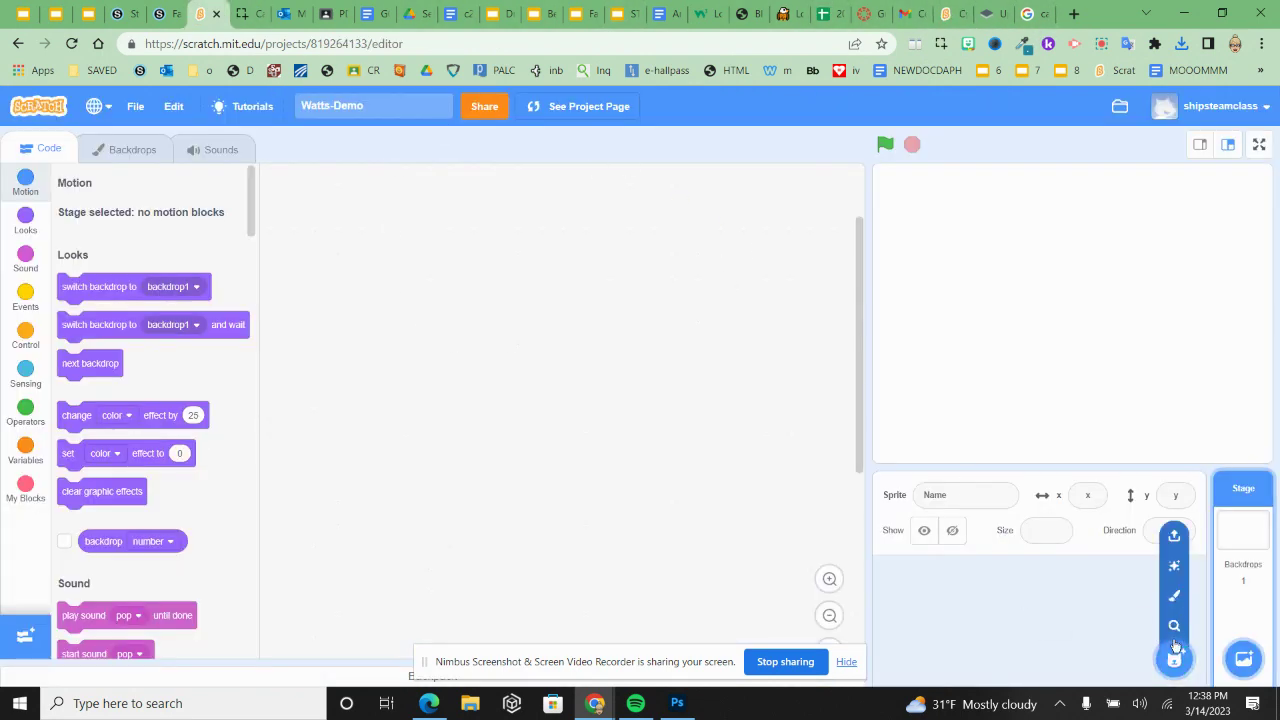
pyautogui.moveTo(1268, 650)
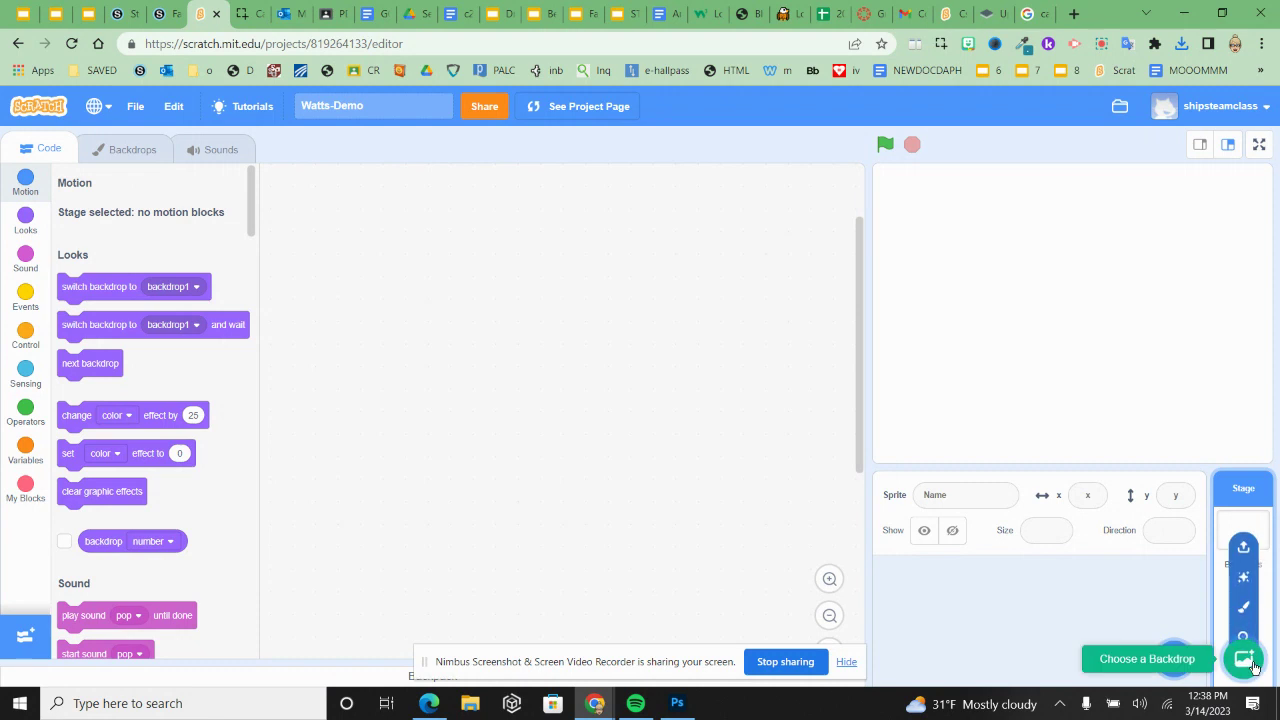
pyautogui.click(1243, 536)
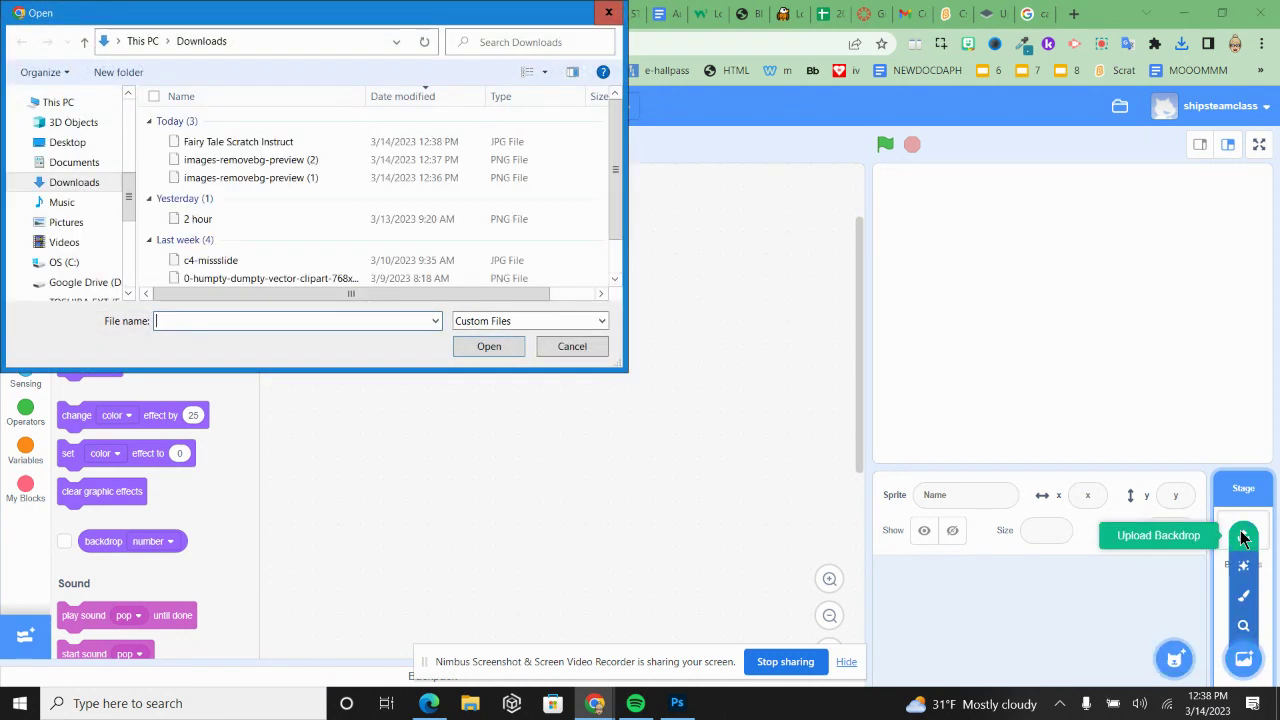
pyautogui.click(209, 145)
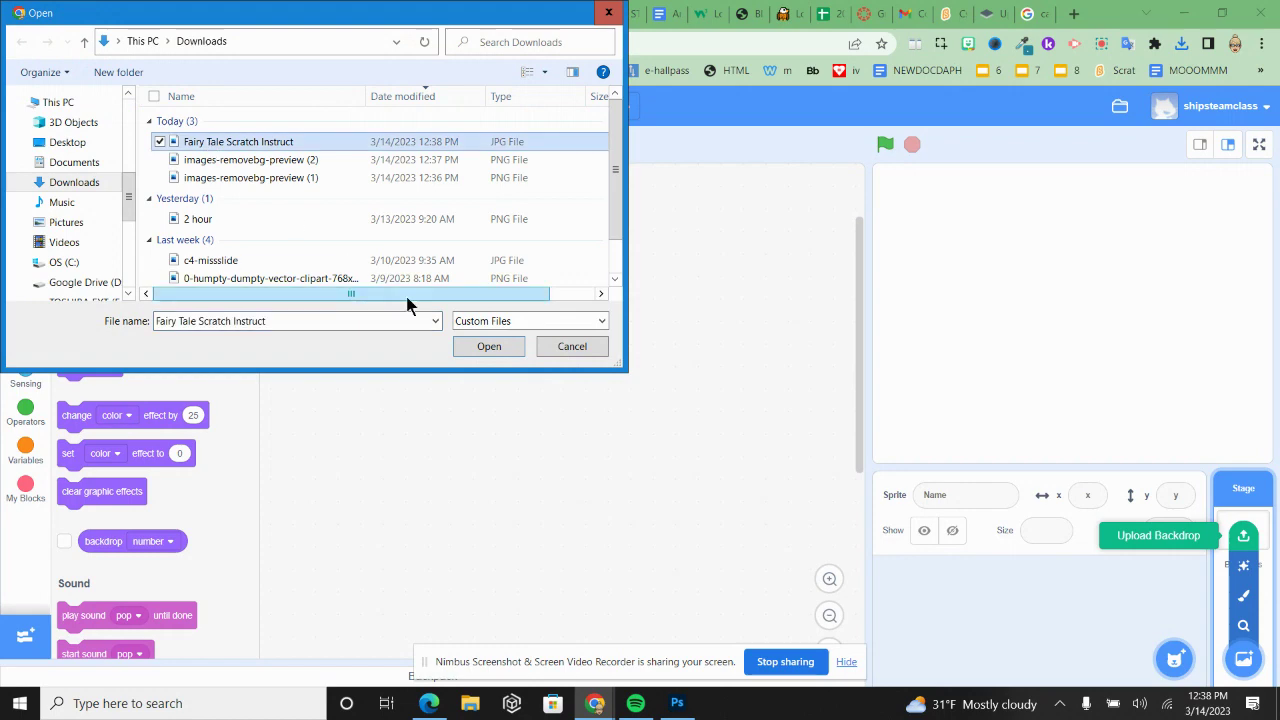
pyautogui.click(487, 346)
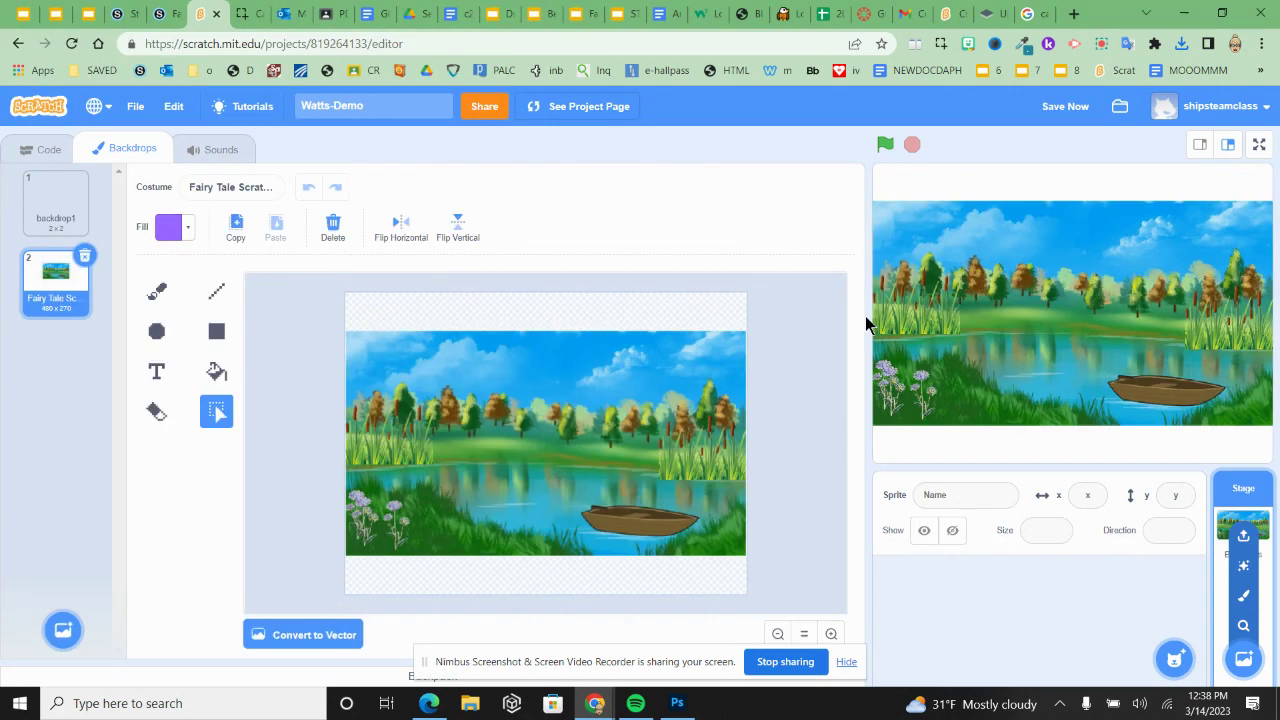
# - Open the uploaded pond backdrop's name for editing with its whole text selected
pyautogui.click(253, 186)
pyautogui.hotkey('ctrl', 'a')
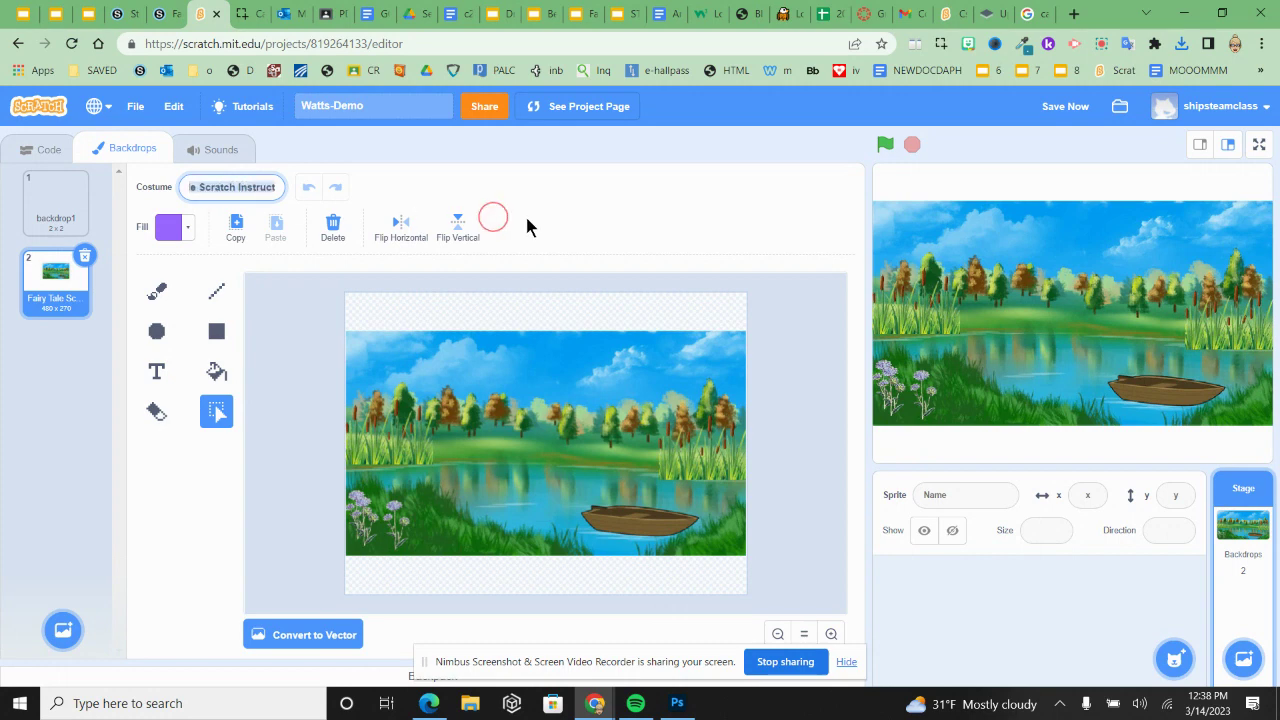